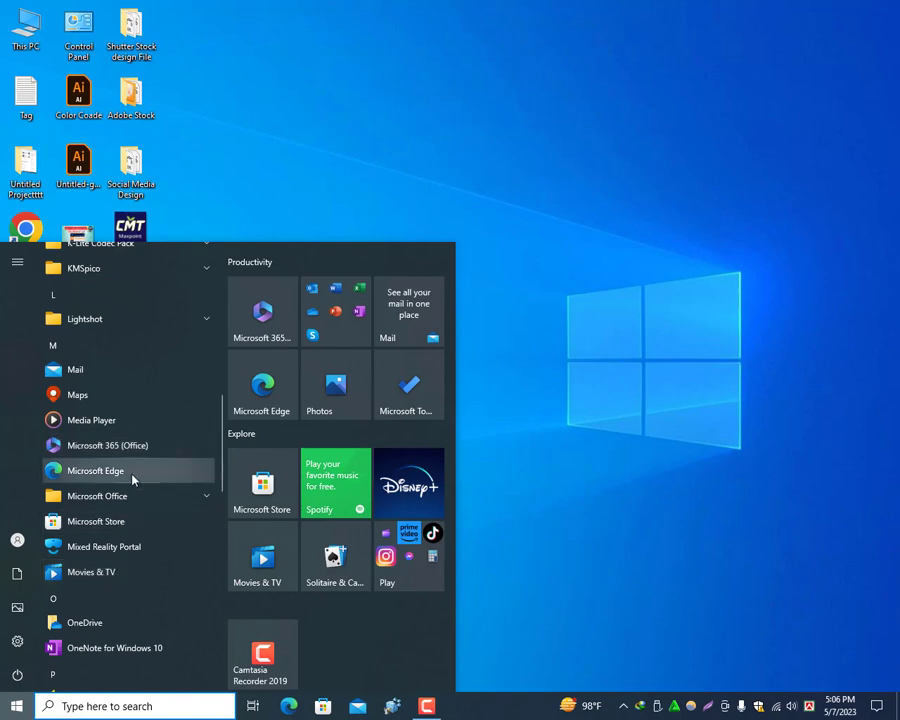
Step: Launch Microsoft Word 2010 from the Microsoft Office program folder
click(125, 496)
scroll(127, 487, down, 3)
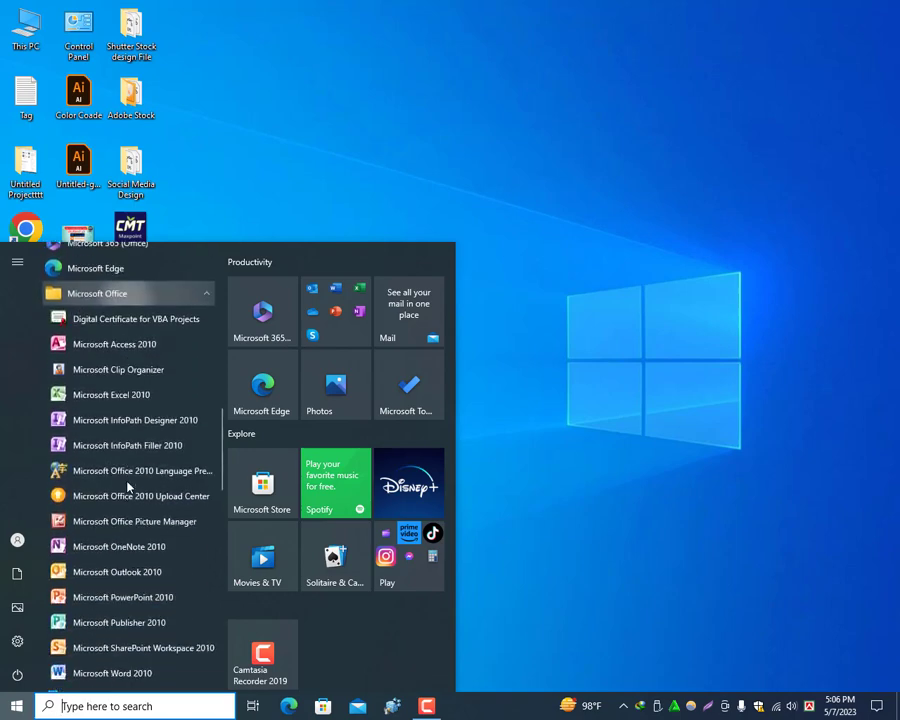
scroll(126, 486, down, 2)
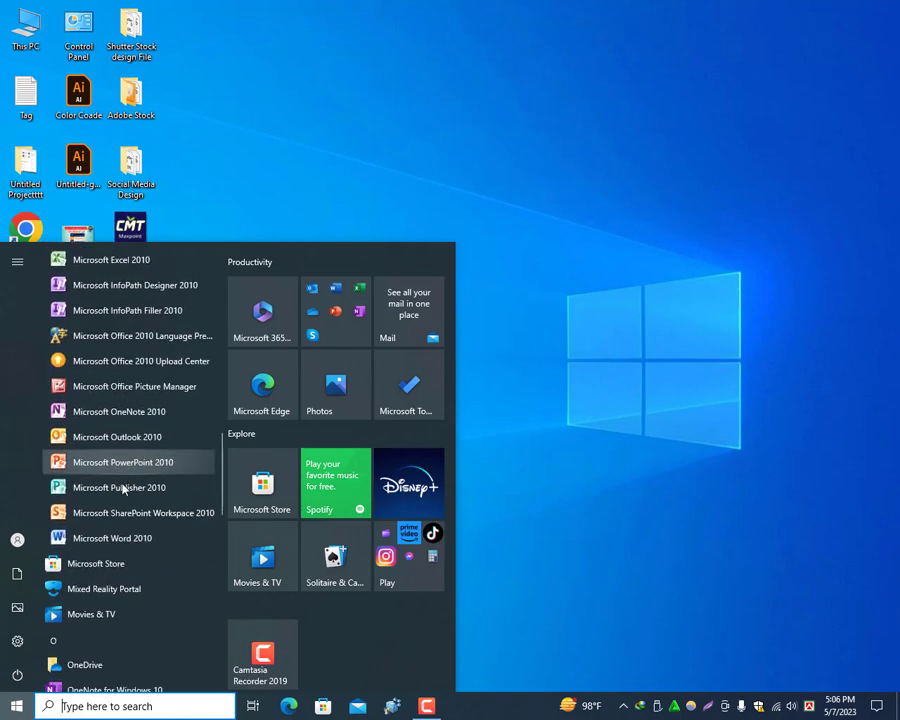
click(112, 540)
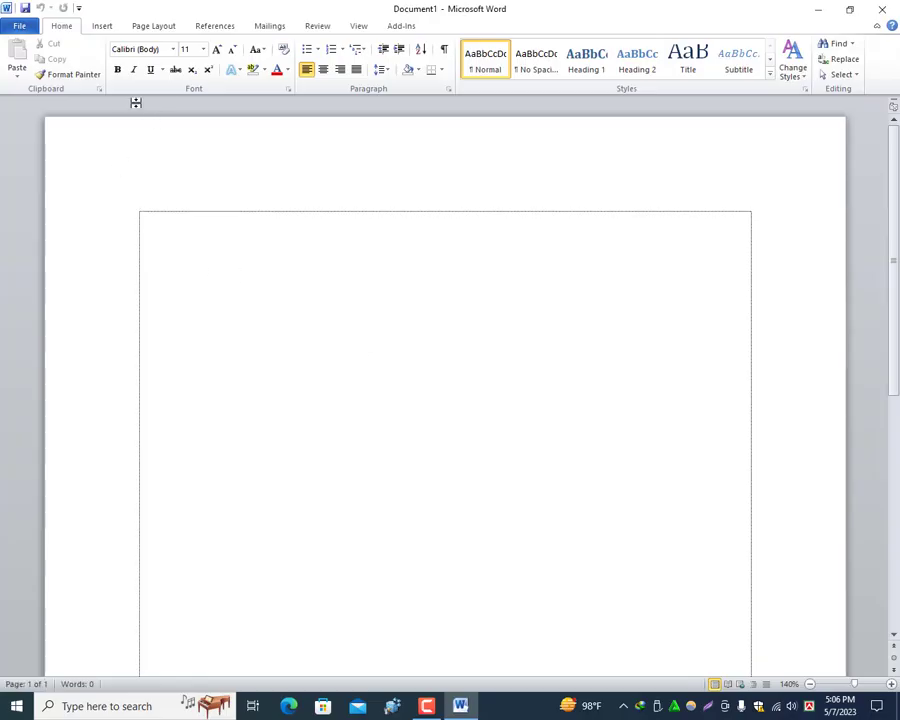
Step: Insert the PNG noodle bowl picture from the Downloads folder into the blank document
click(105, 26)
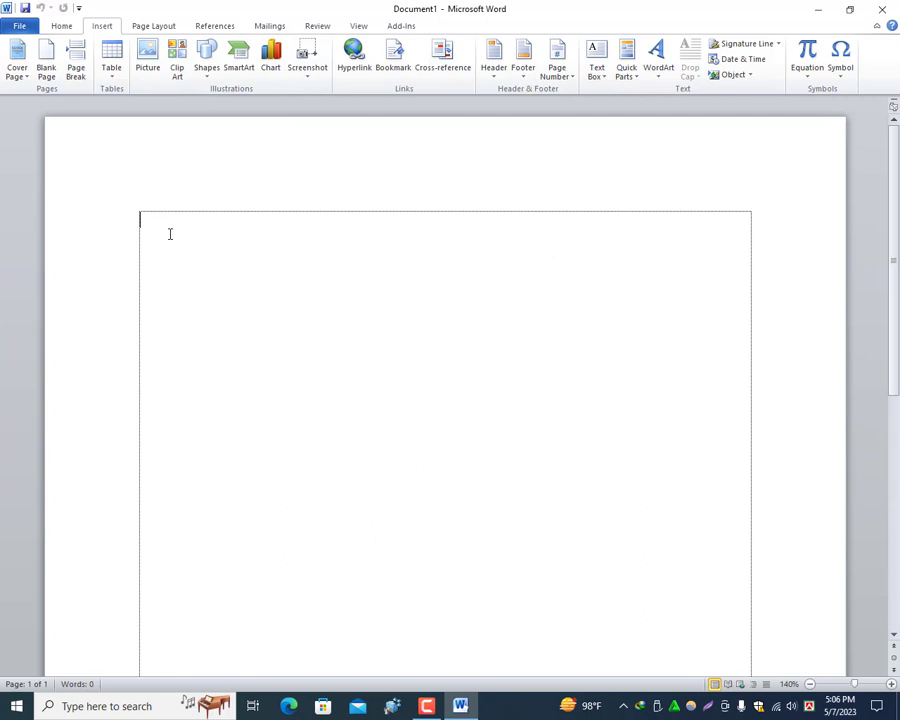
click(148, 56)
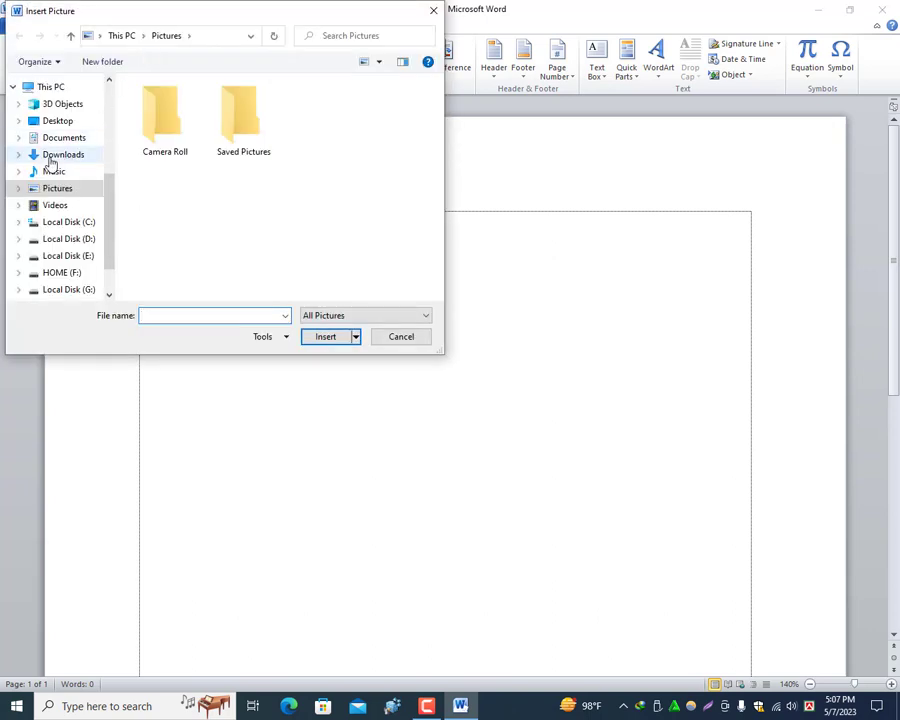
scroll(64, 152, up, 1)
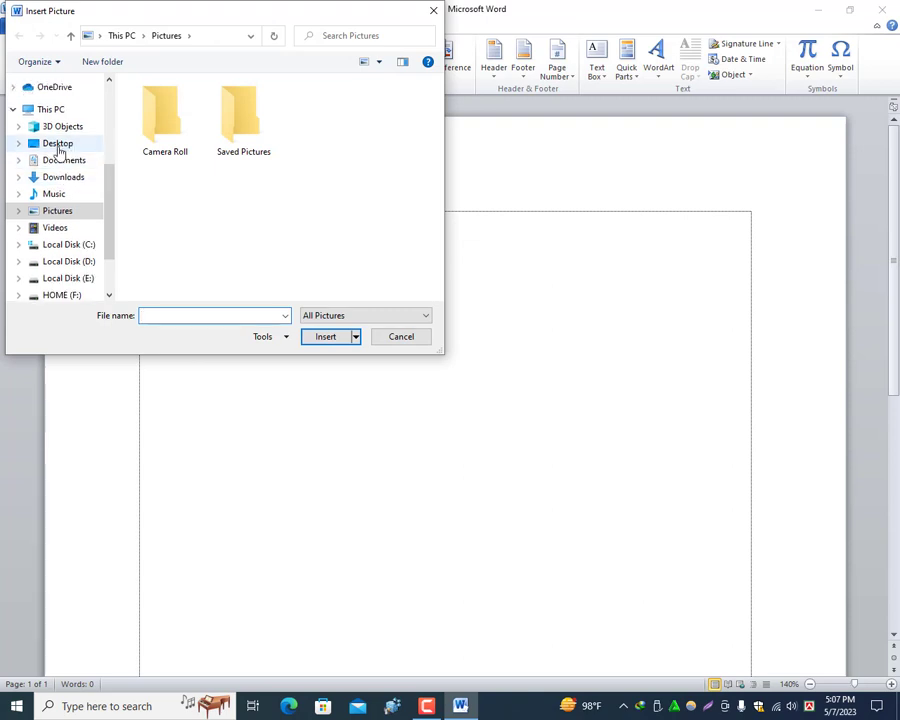
click(55, 146)
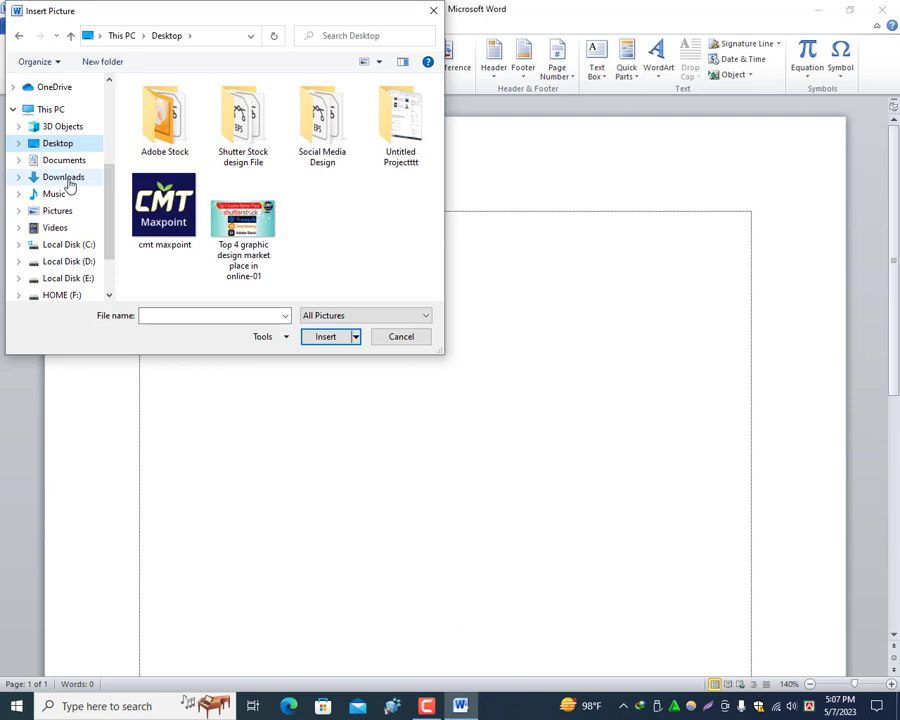
click(68, 182)
click(186, 161)
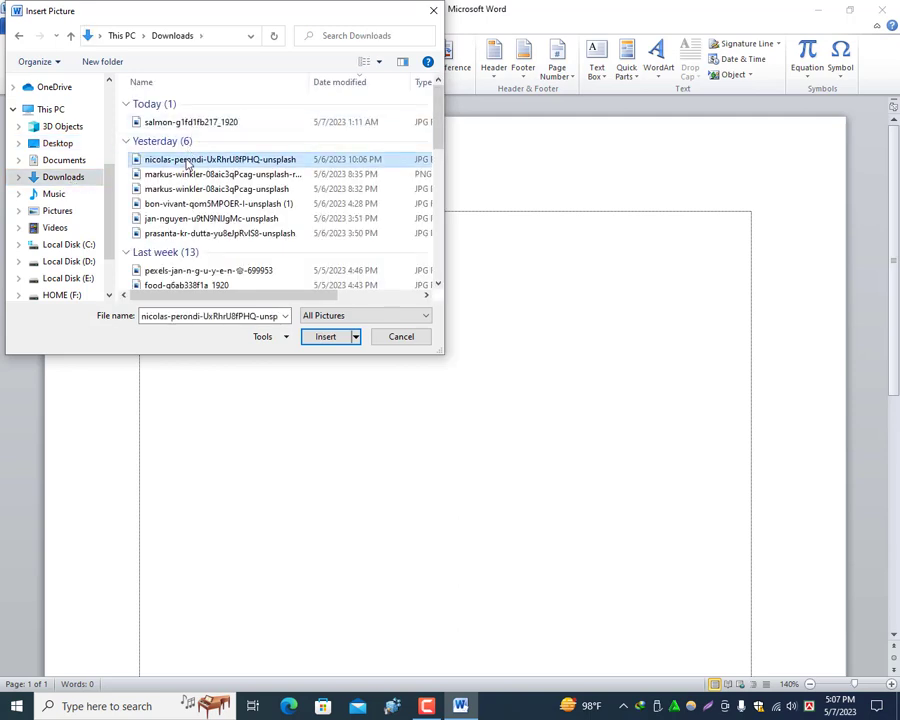
click(197, 175)
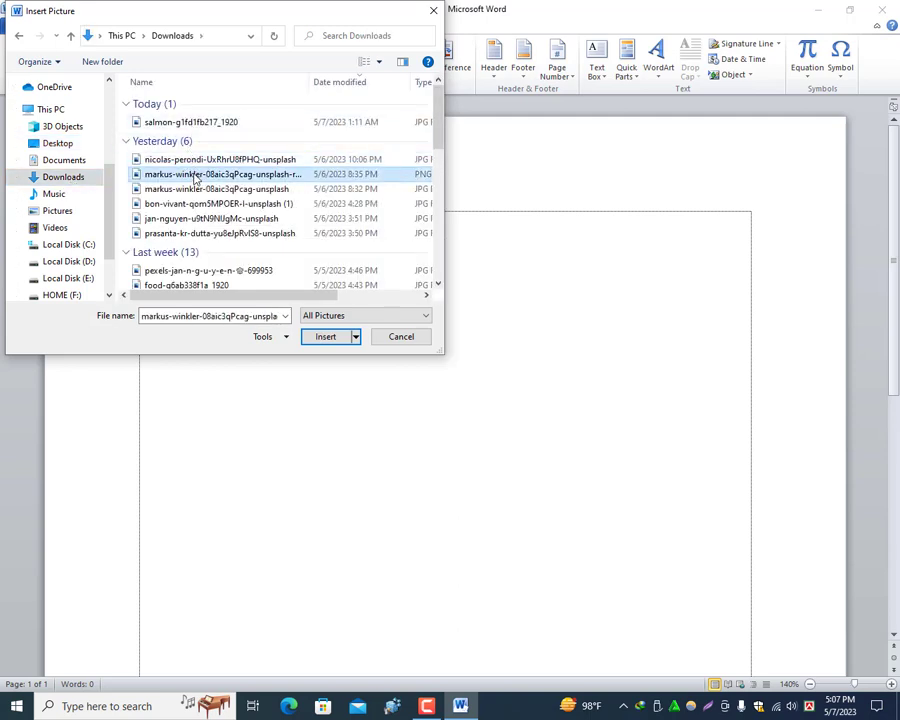
click(331, 338)
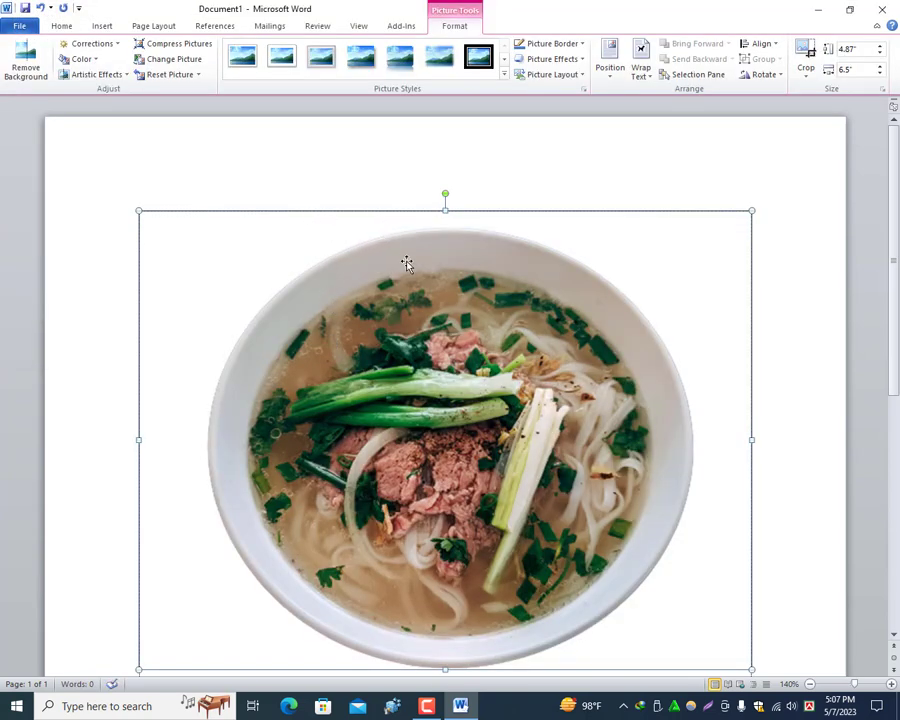
Step: Shrink the inserted noodle bowl picture proportionally to about 2.47 inches high by 3.3 inches wide
scroll(480, 276, down, 1)
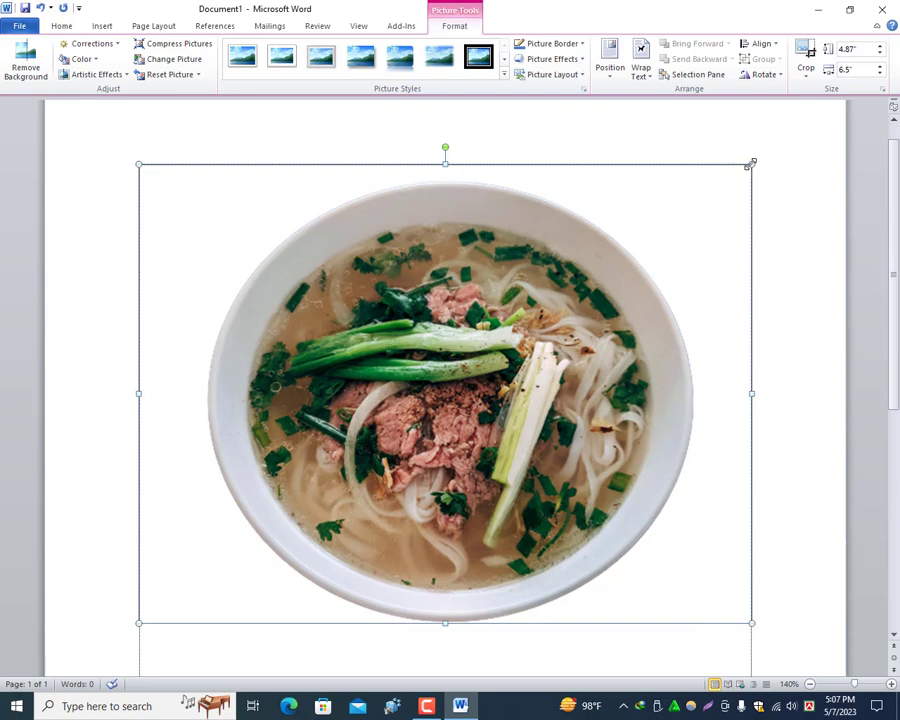
drag(752, 163, 238, 480)
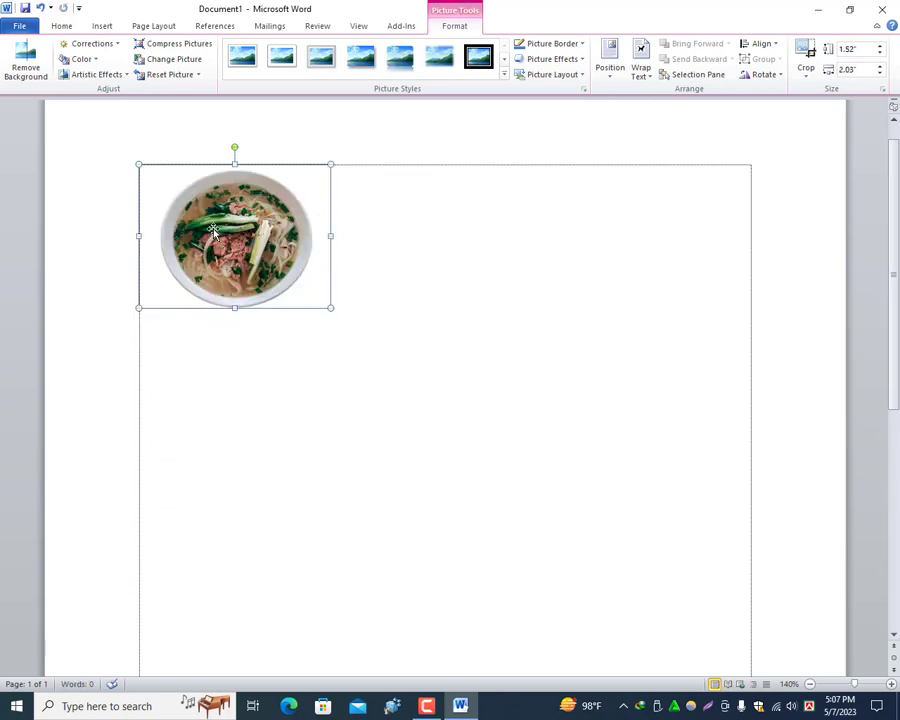
drag(239, 225, 390, 241)
drag(239, 239, 228, 322)
drag(329, 310, 448, 396)
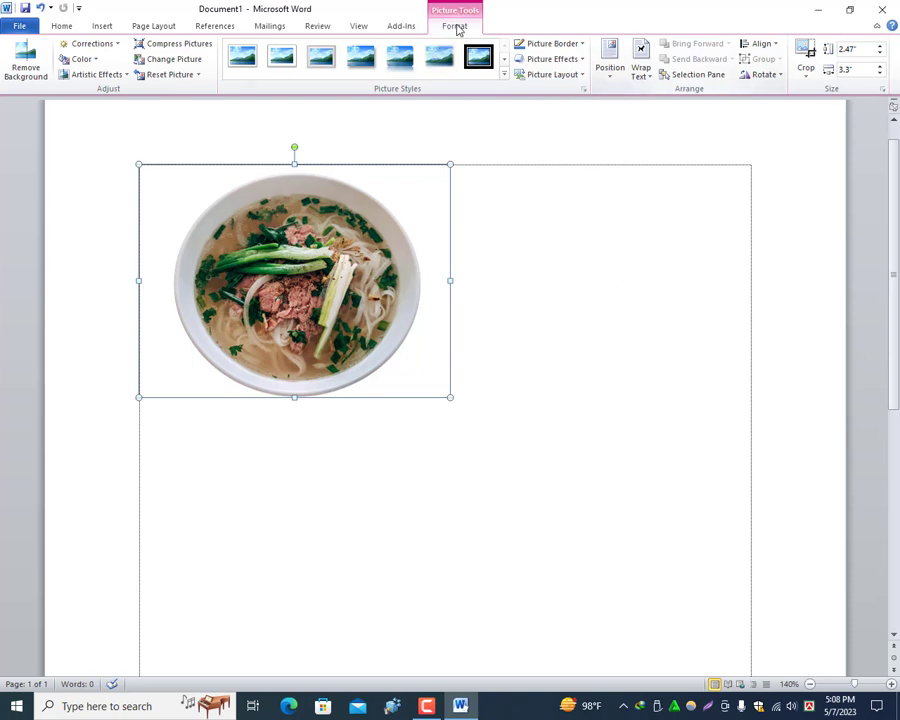
Step: Set the bowl picture's text wrapping to Behind Text and move it freely to the upper middle of the page
click(645, 80)
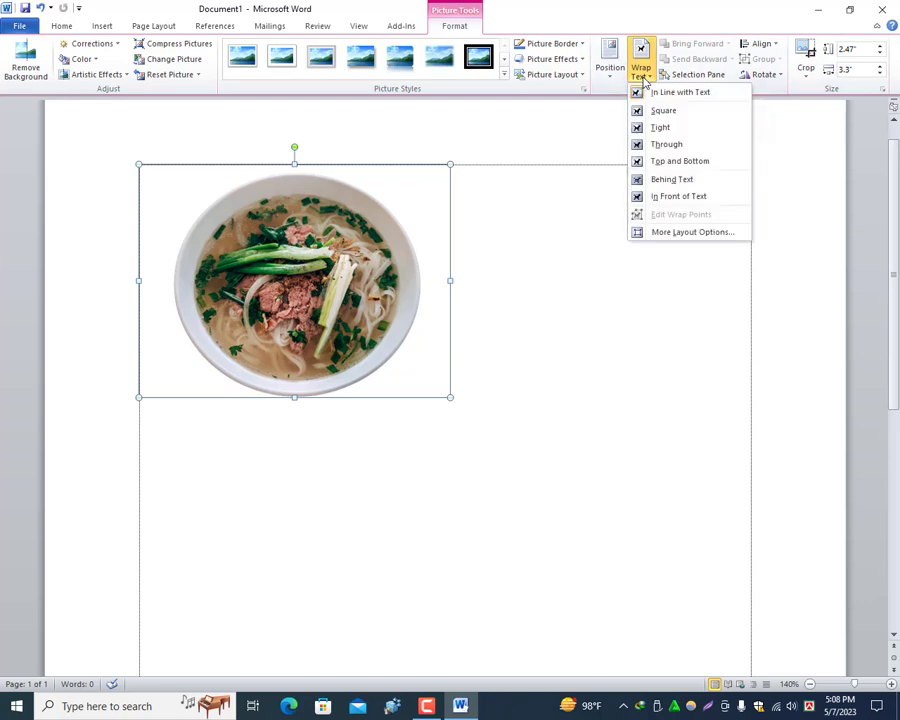
click(671, 186)
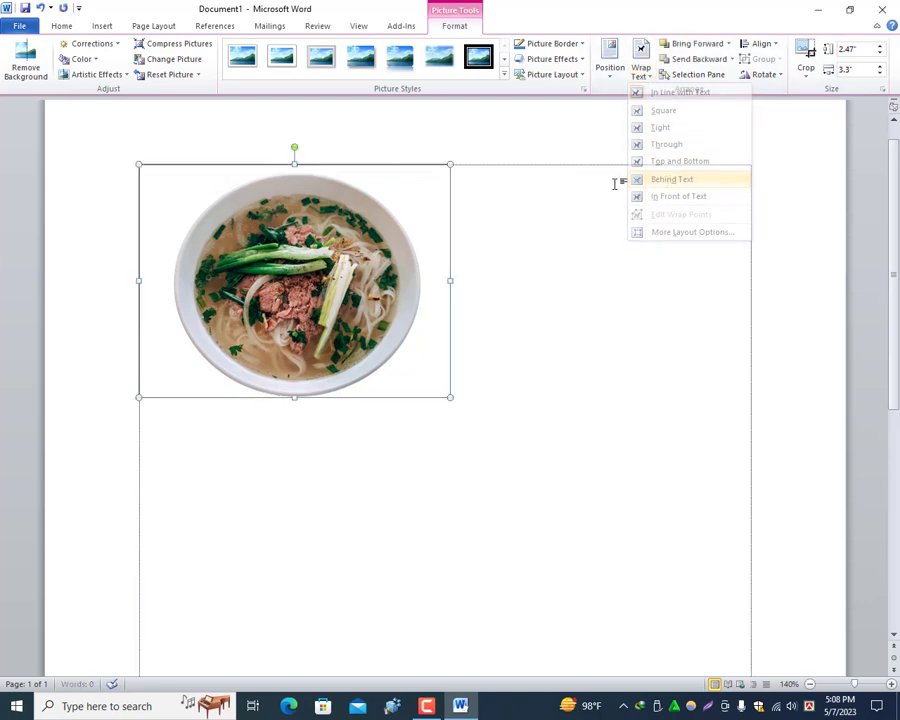
drag(277, 285, 314, 327)
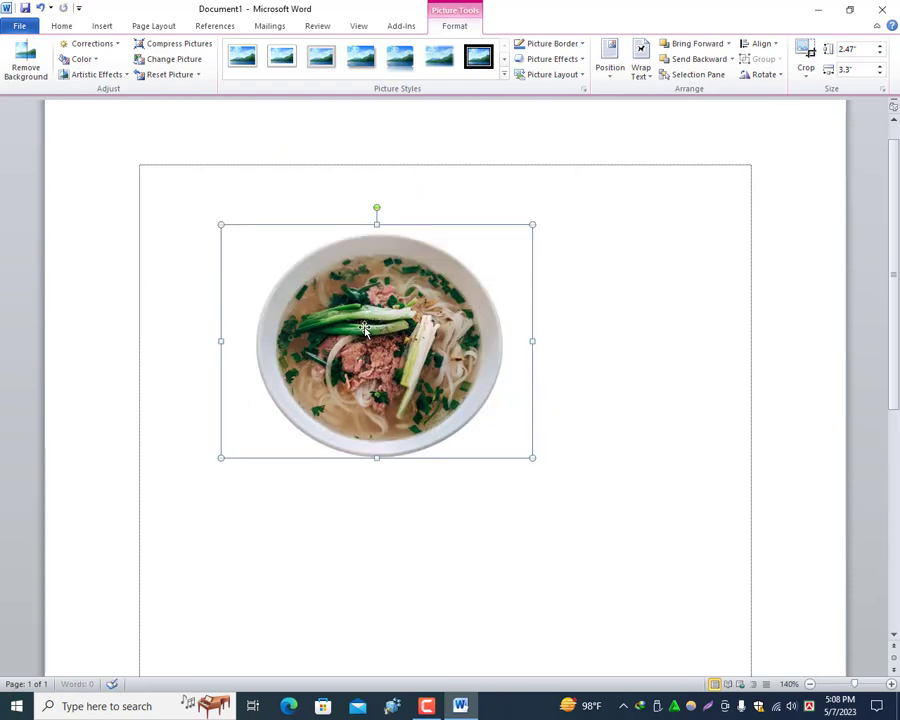
drag(366, 307, 435, 272)
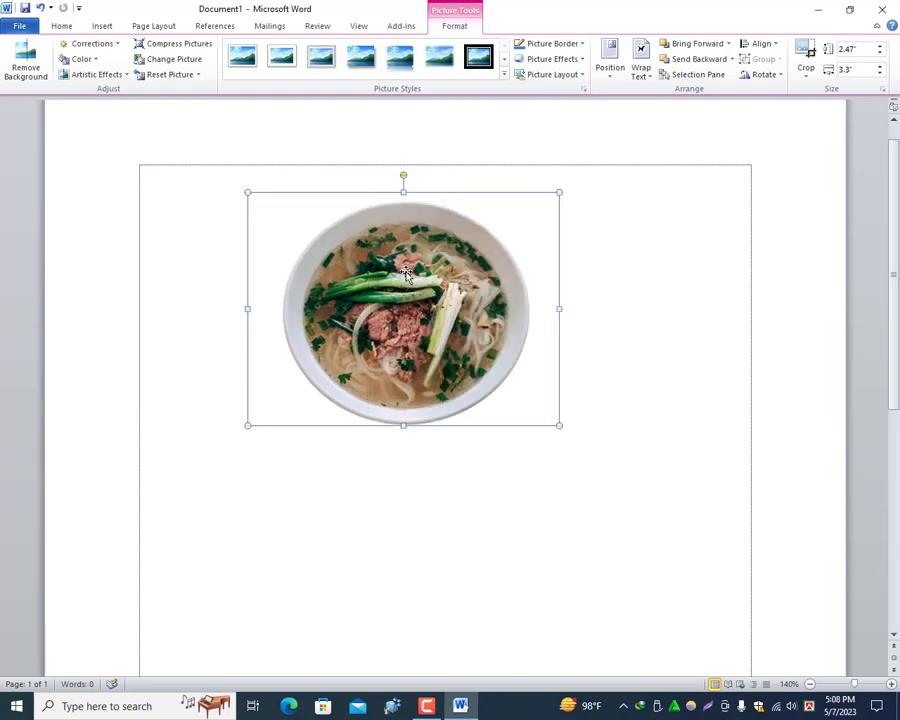
Step: Make an overlapping copy of the bowl picture and delete that copy
drag(436, 346, 394, 347)
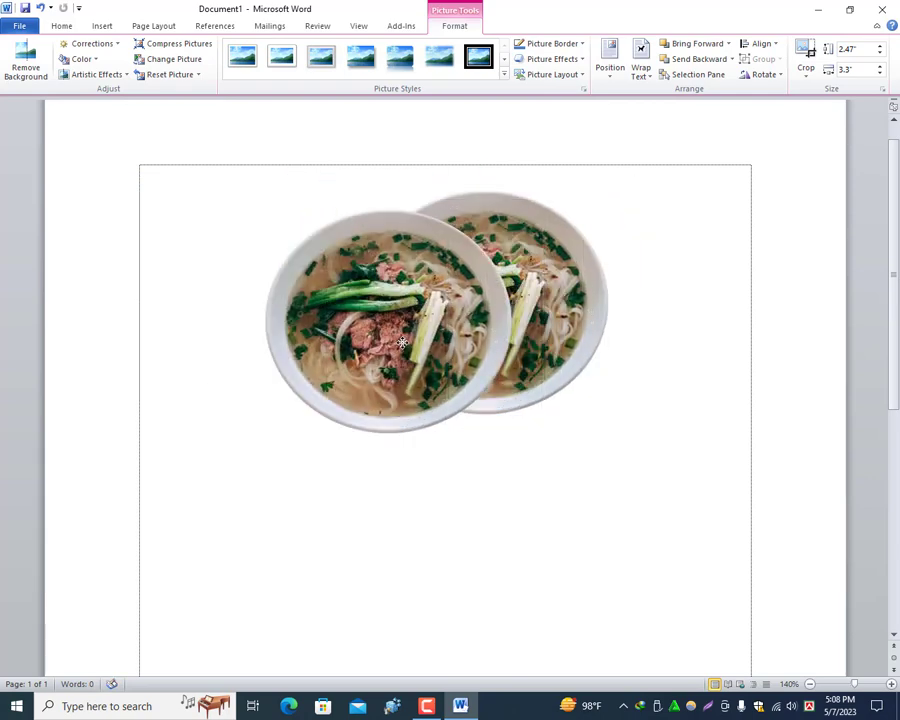
key(Delete)
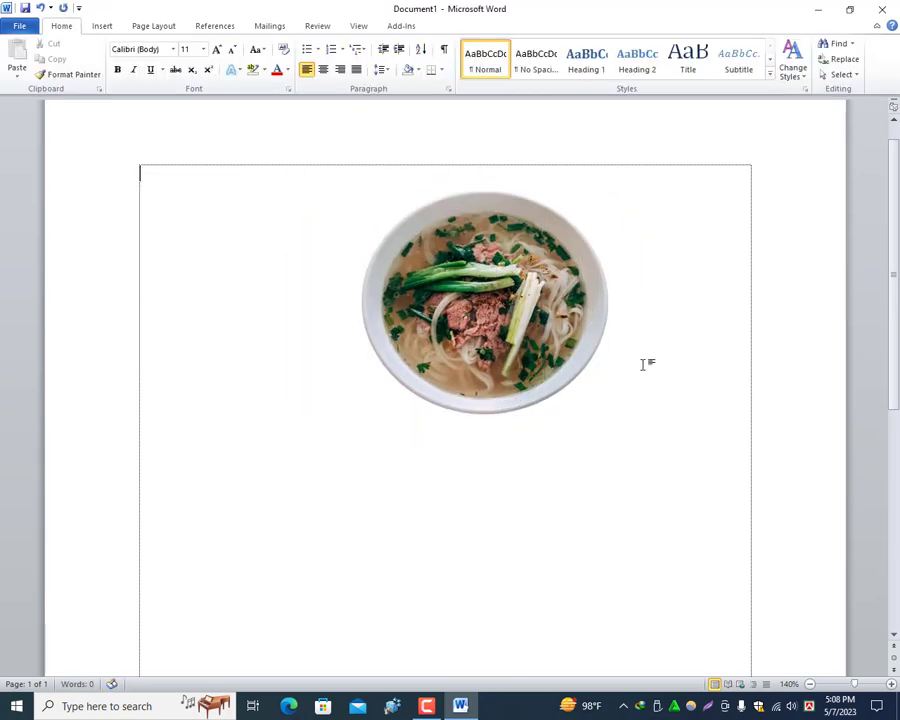
Step: Move the bowl picture towards the right margin and duplicate it to form two rows of two bowls
drag(479, 311, 552, 338)
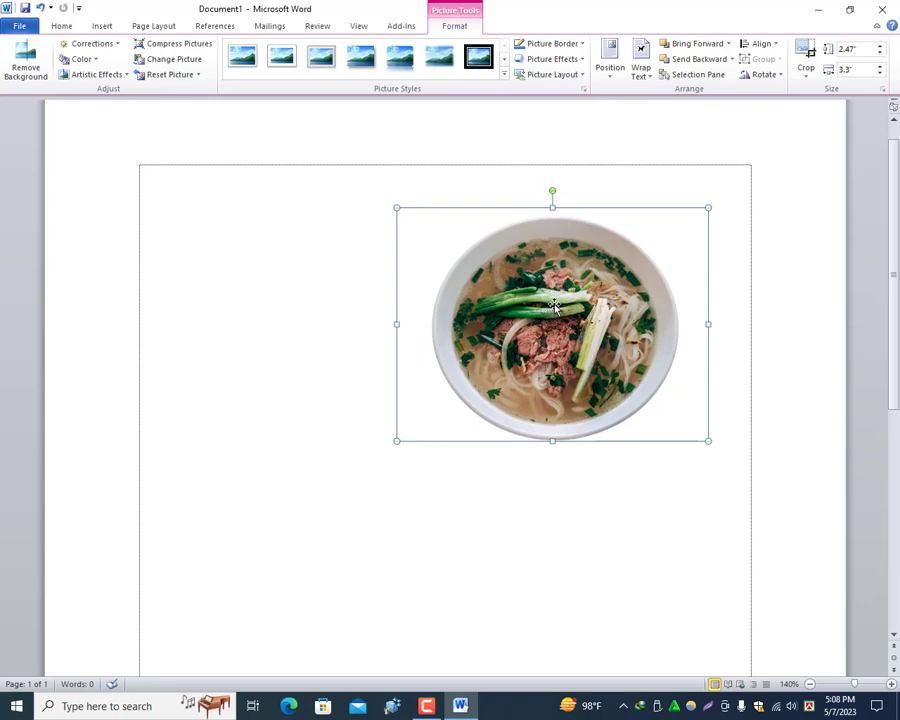
drag(542, 317, 485, 524)
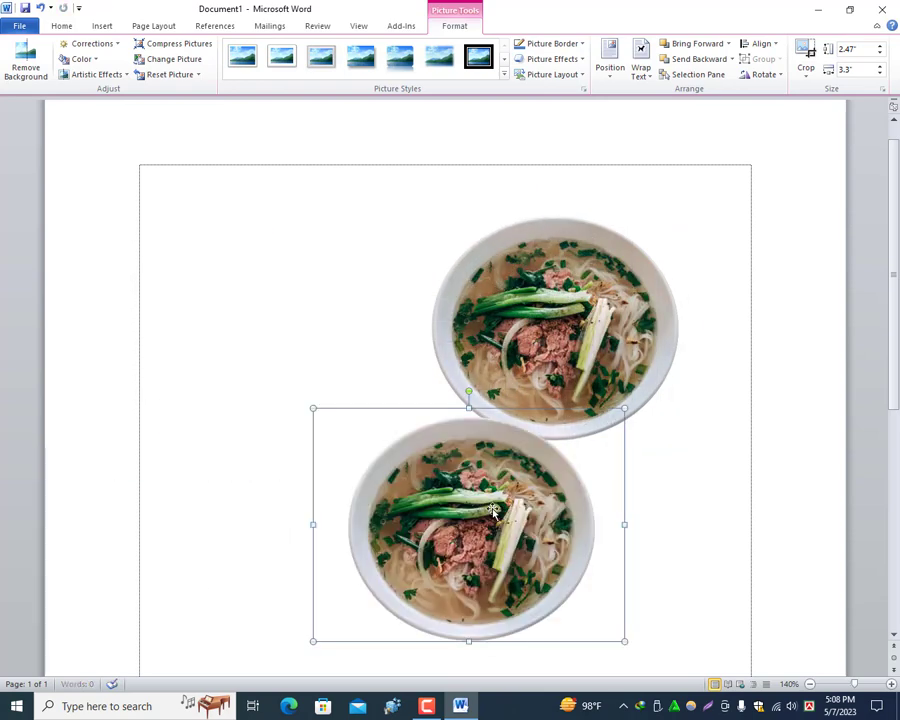
ctrl+click(553, 316)
drag(553, 316, 327, 314)
drag(467, 497, 526, 532)
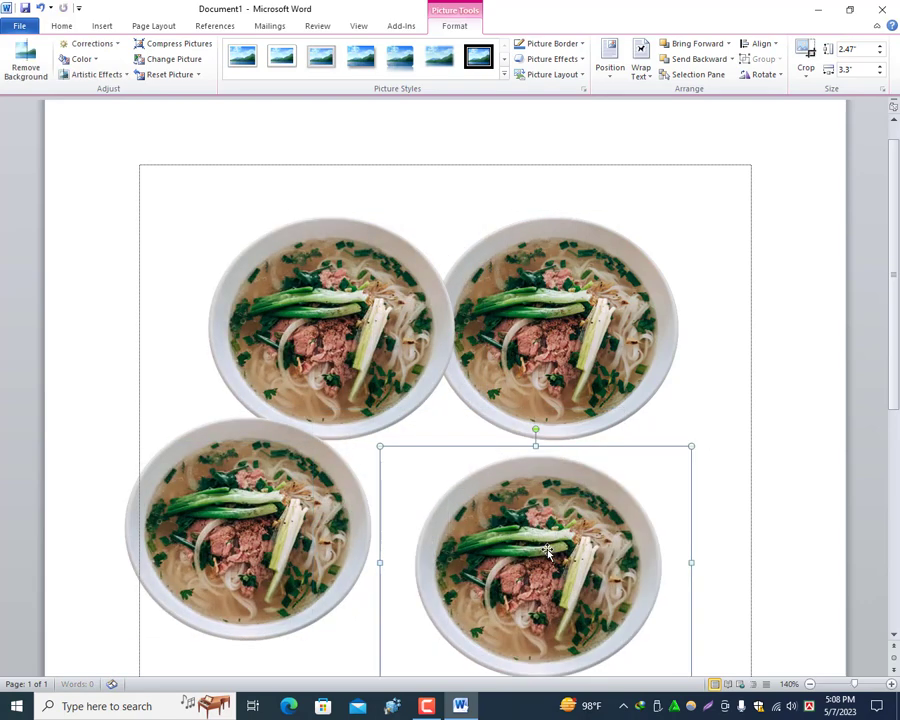
Step: Delete the upper-left, lower-left and lower-right bowl copies, keeping only the upper-right picture
key(F10)
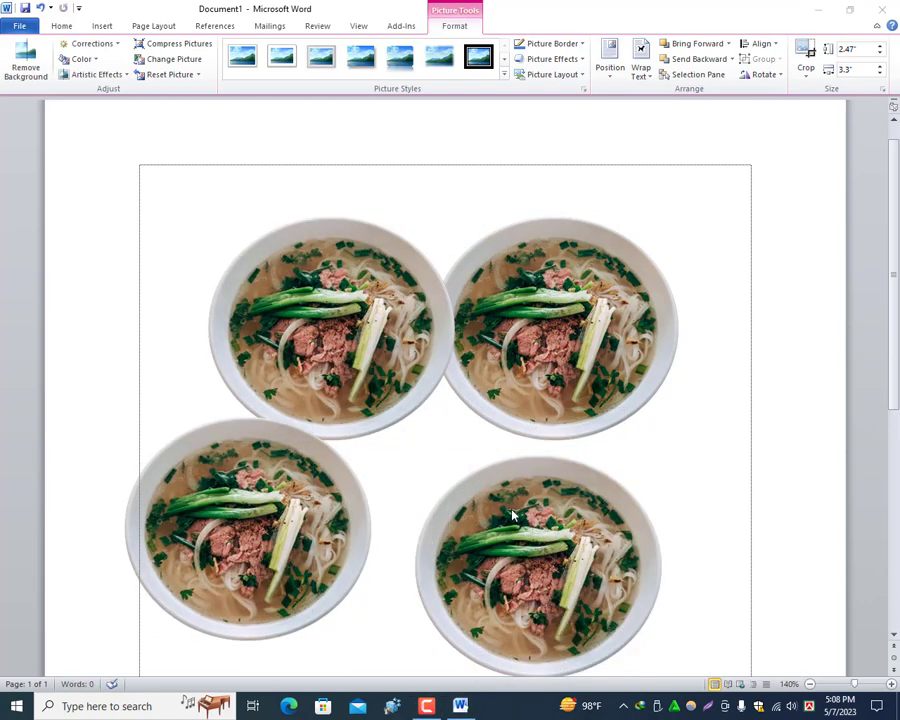
click(346, 290)
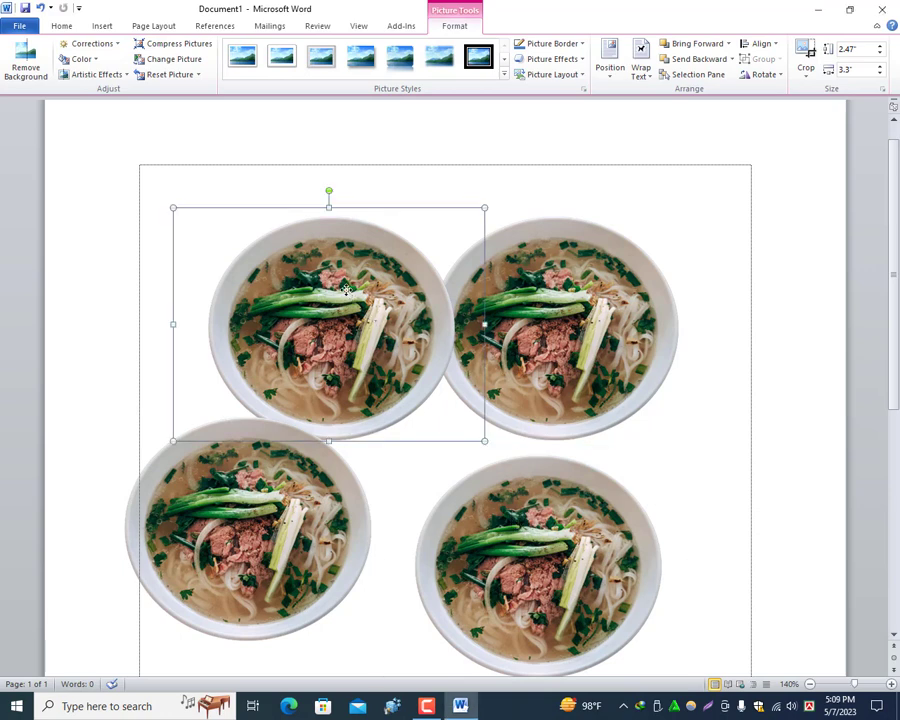
key(Delete)
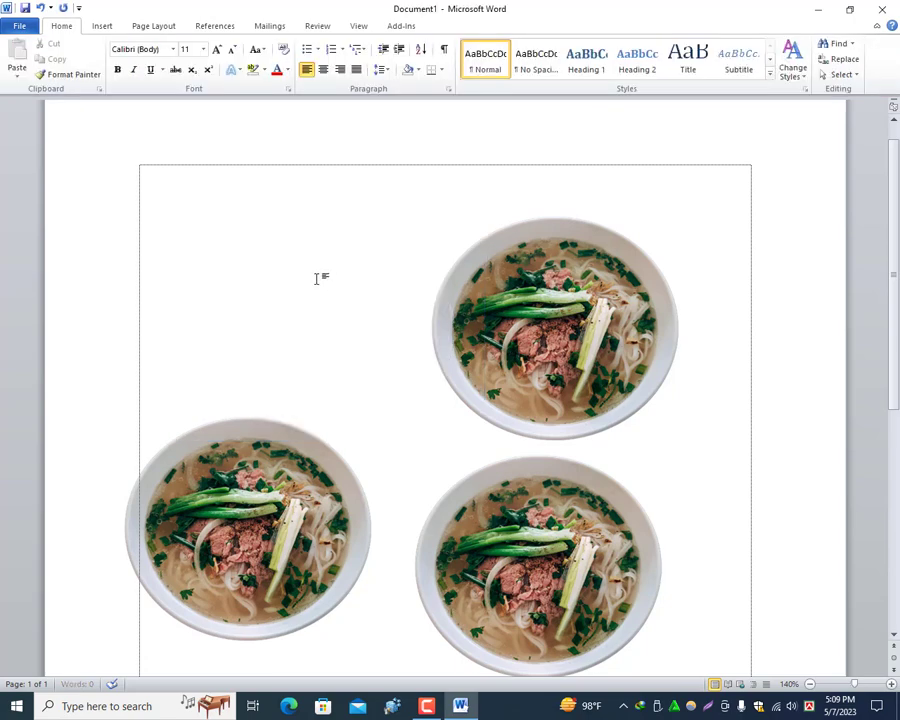
click(257, 520)
key(Delete)
click(538, 540)
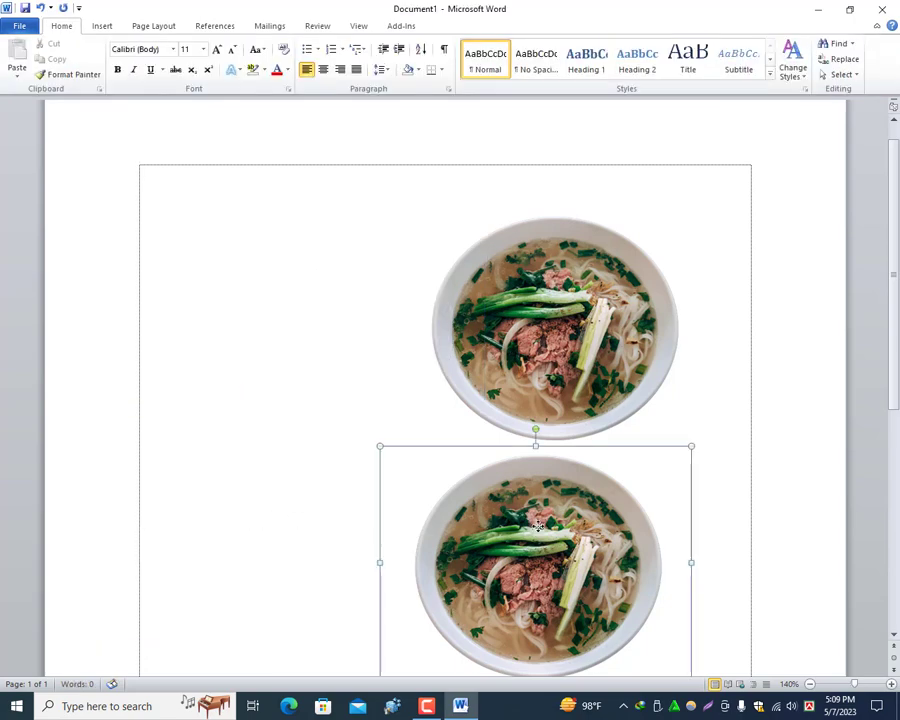
key(Delete)
Step: Move the bowl picture back towards the middle of the page and give it a red 4½ pt border
drag(538, 322, 394, 345)
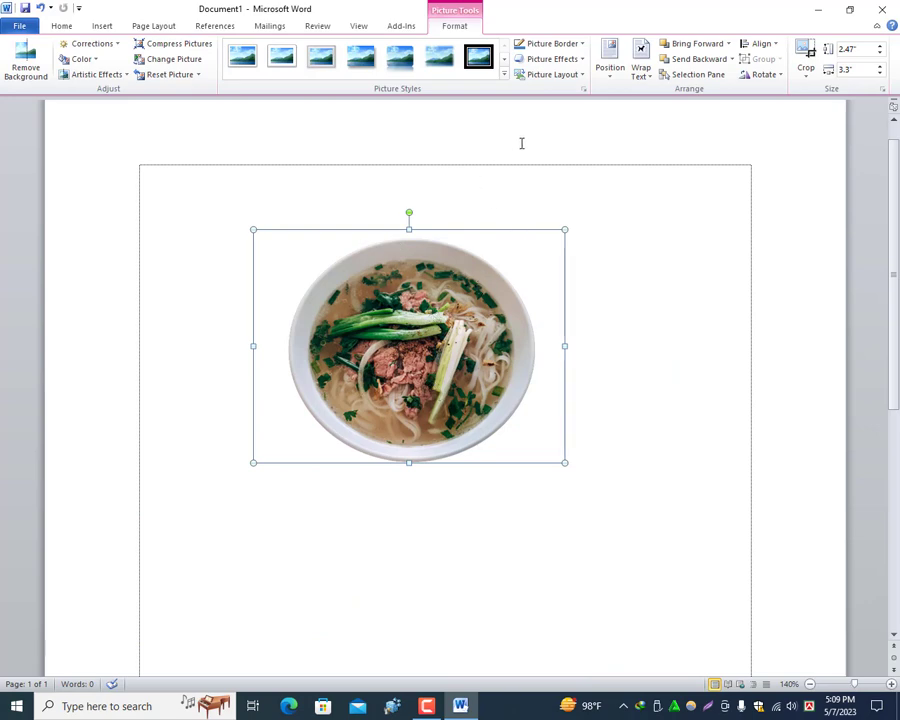
click(584, 45)
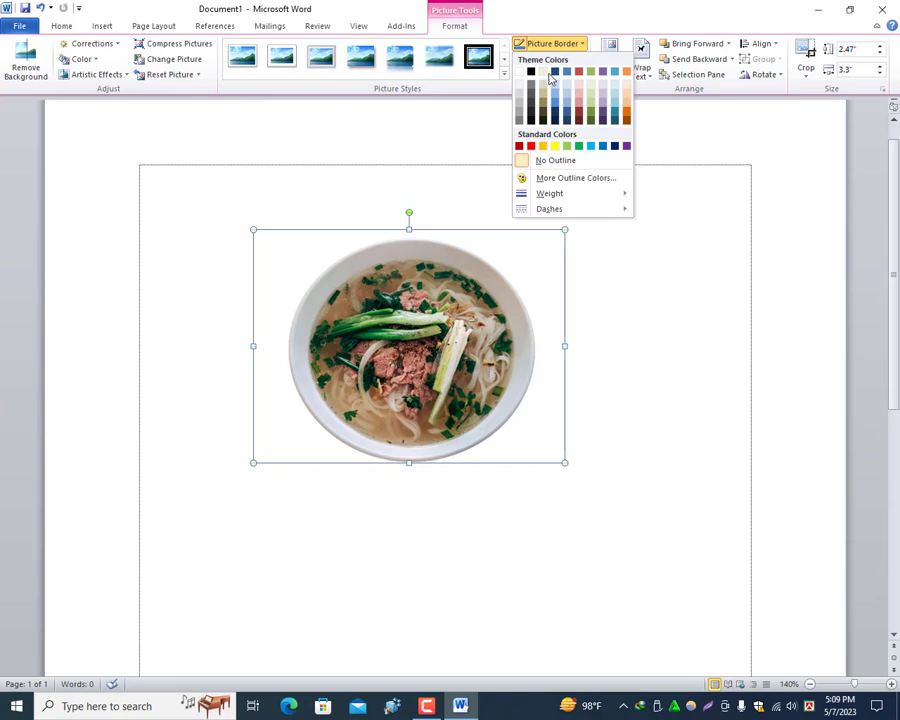
click(531, 147)
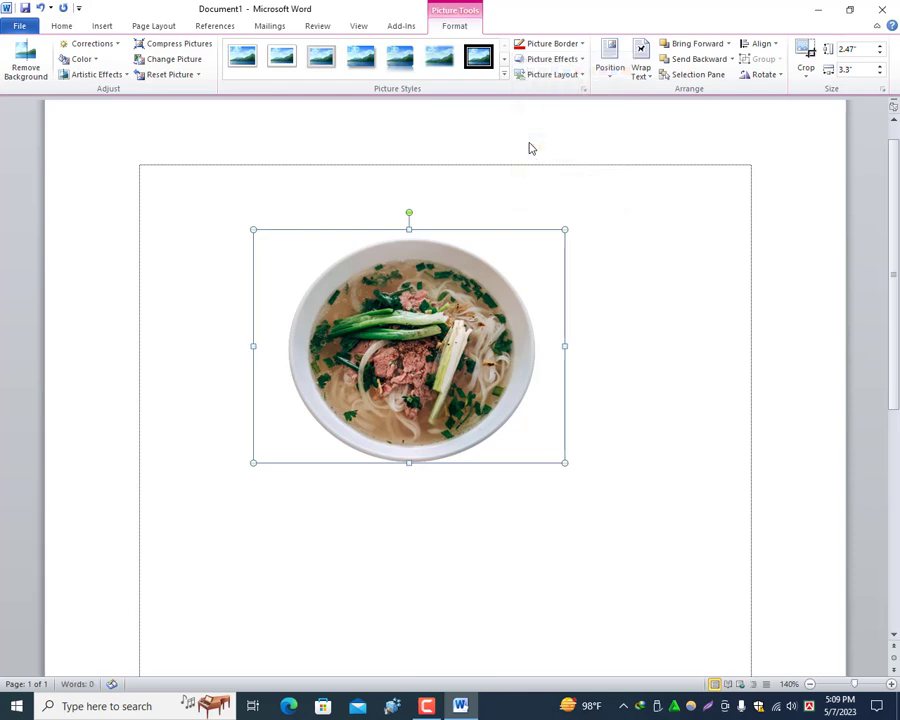
click(582, 44)
mouse_move(548, 197)
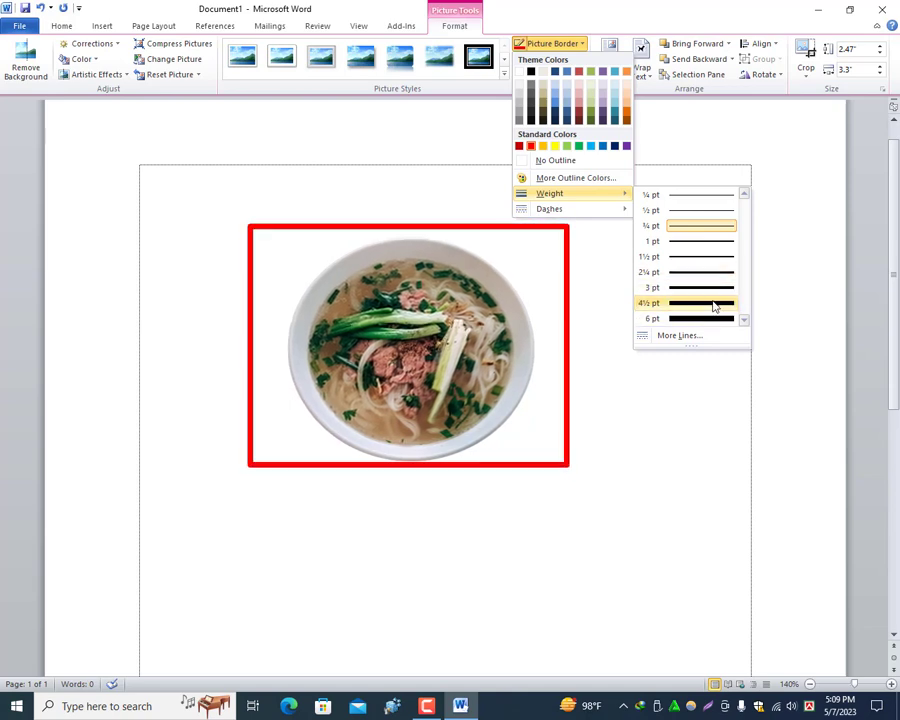
click(714, 305)
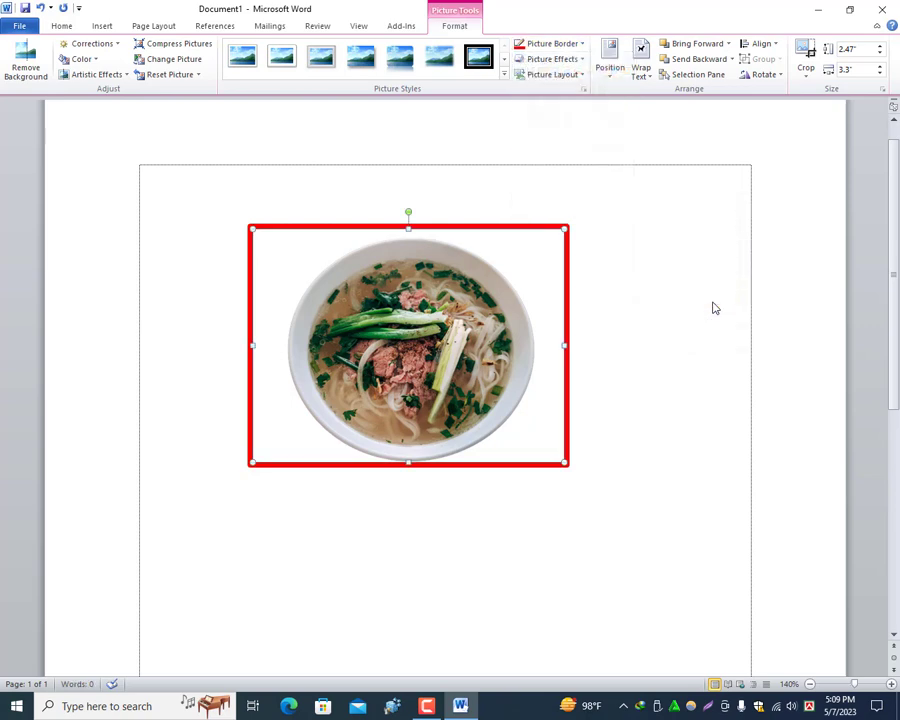
Step: Apply the Half Reflection, touching effect to the bordered bowl picture
click(584, 60)
mouse_move(587, 88)
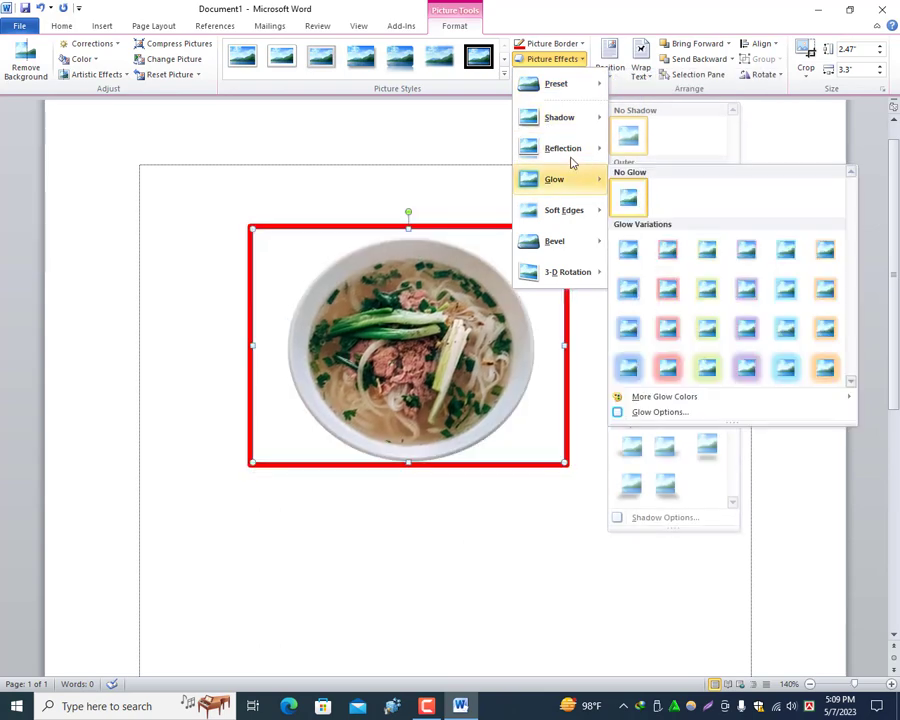
mouse_move(570, 152)
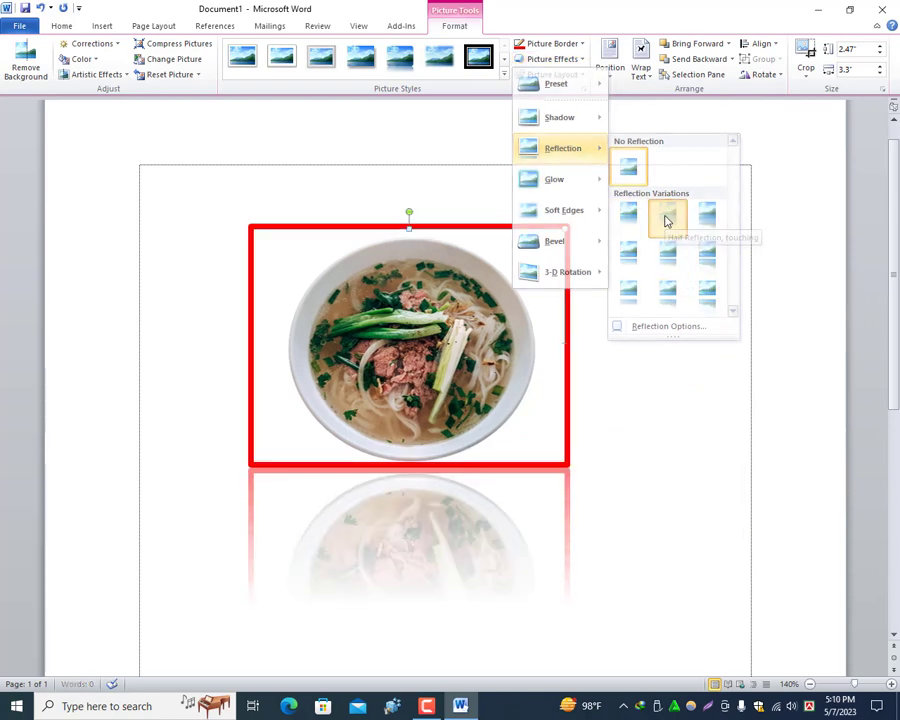
click(667, 218)
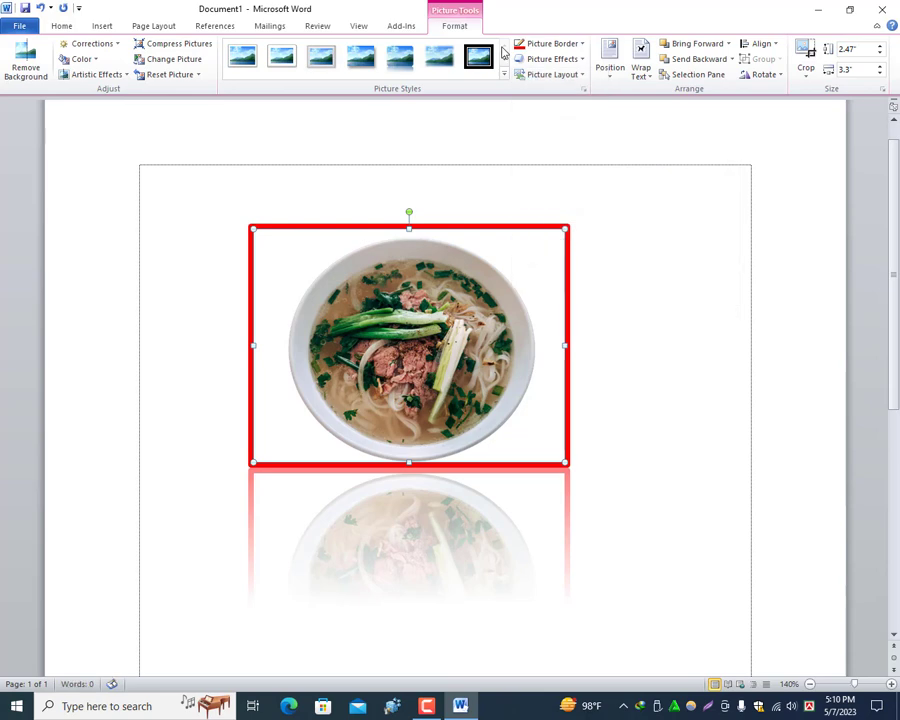
Step: Apply the second bevel in the gallery's third row to the bordered bowl picture
click(577, 63)
mouse_move(576, 185)
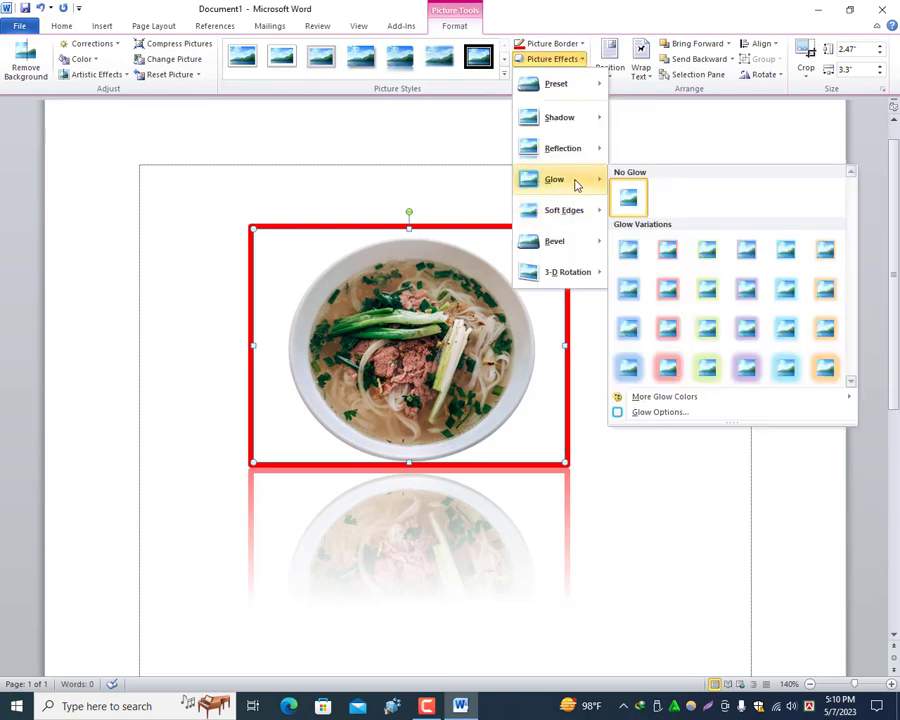
mouse_move(572, 210)
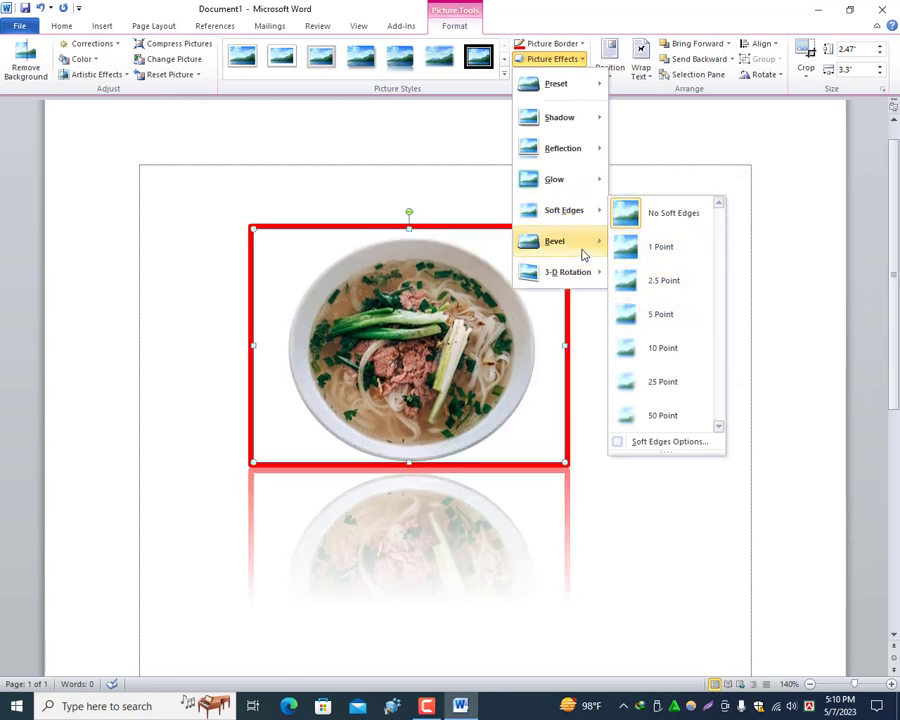
mouse_move(585, 256)
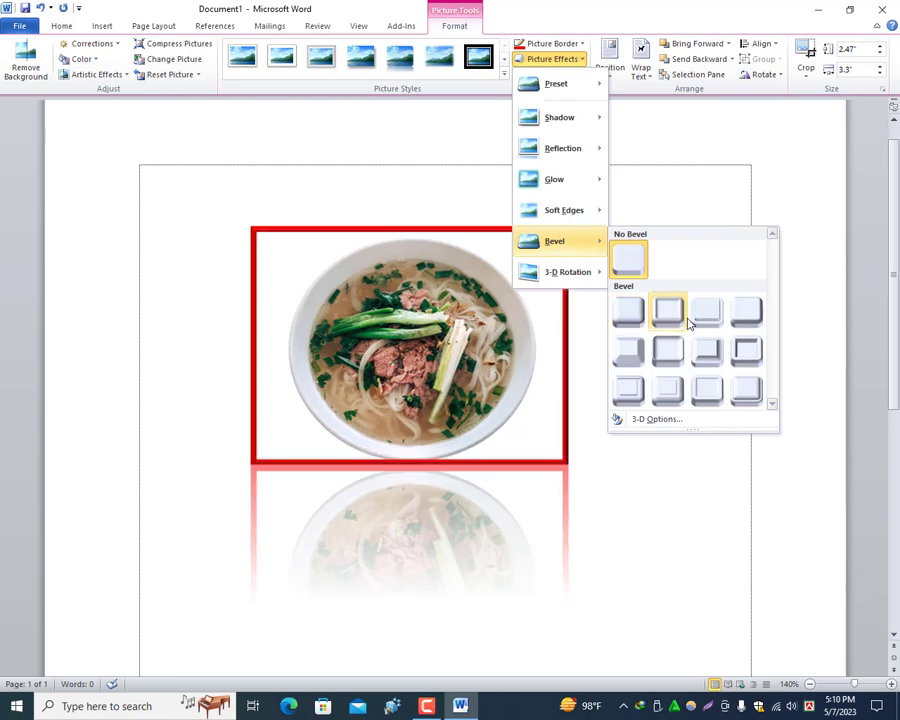
click(664, 390)
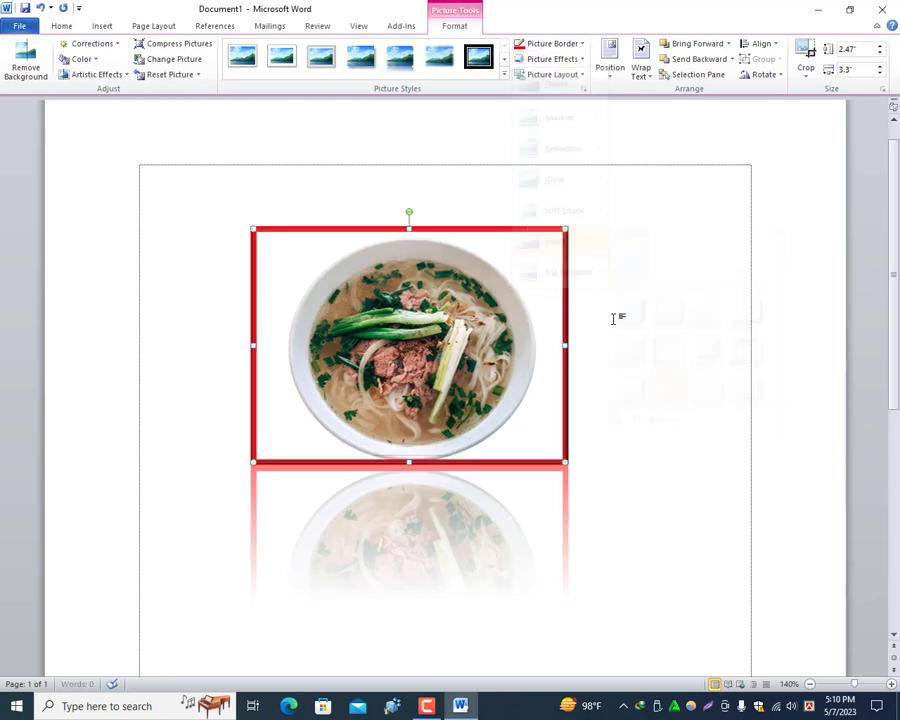
Step: Tilt the bowl picture backwards with the second 3-D rotation in the second row of the Perspective group
click(552, 59)
mouse_move(575, 283)
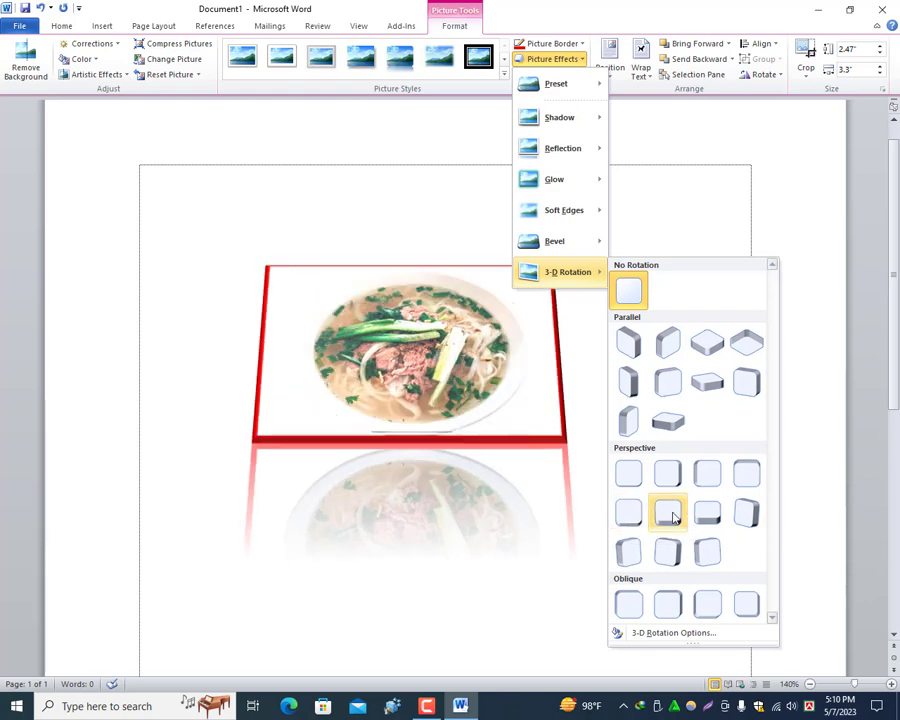
click(665, 513)
click(650, 363)
Step: Apply a white-framed picture style with a soft shadow to the bowl picture and move it towards the right margin
click(429, 285)
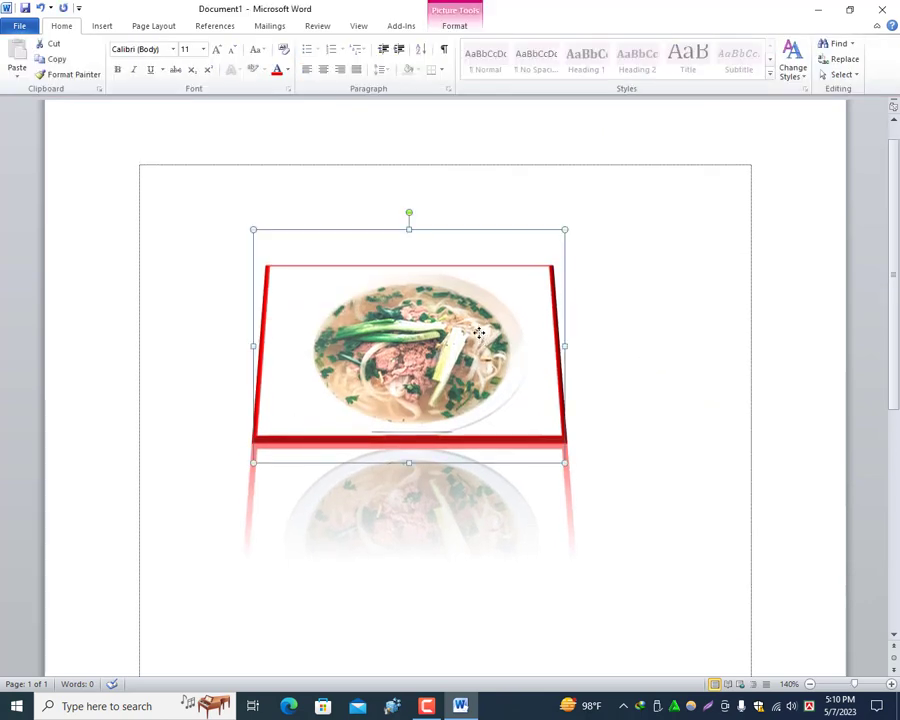
double_click(403, 288)
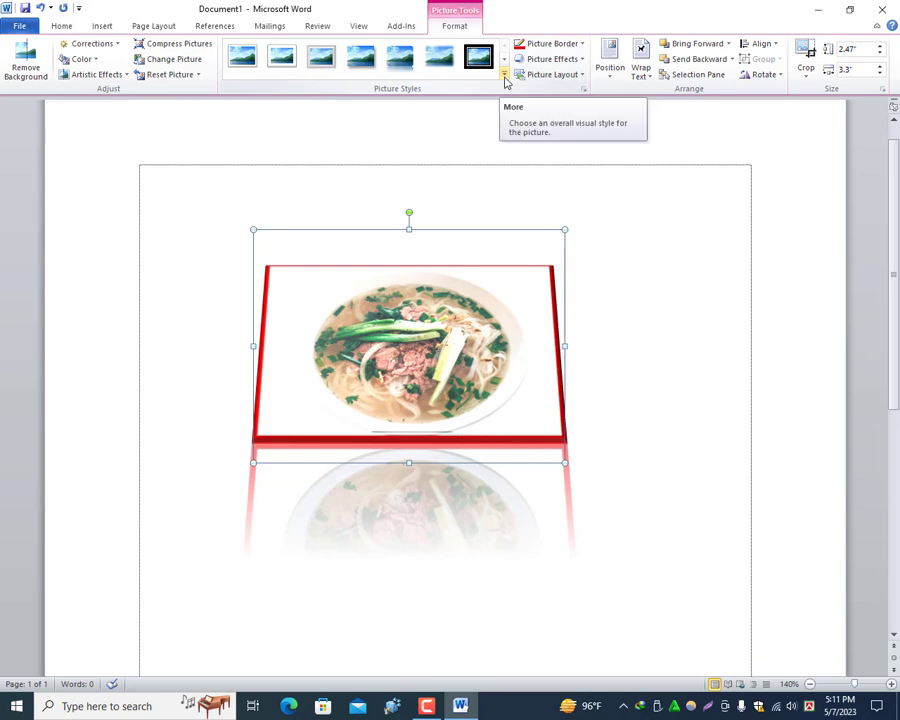
click(505, 80)
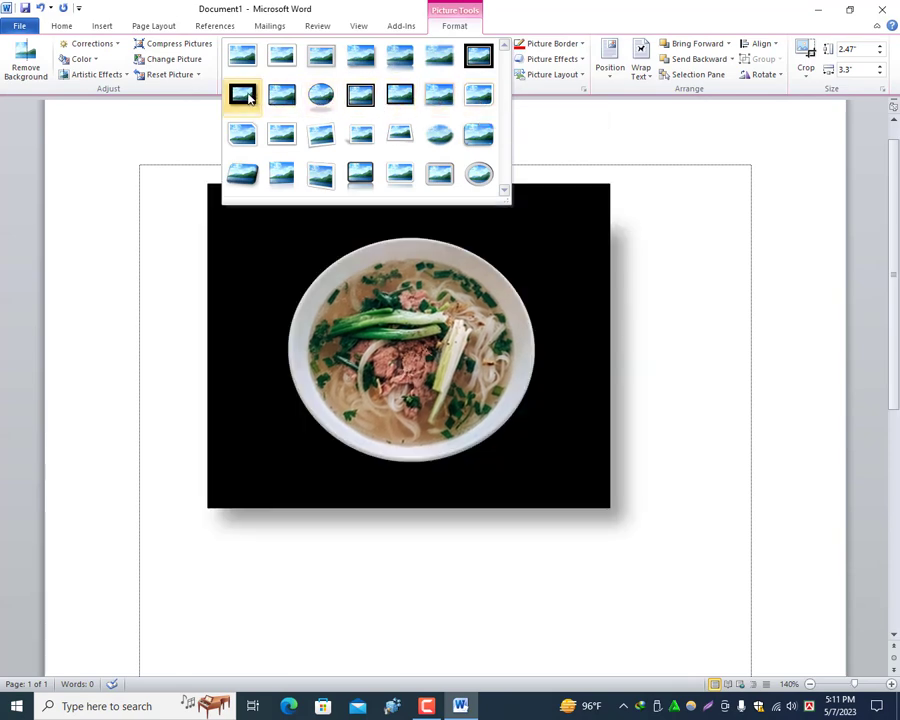
click(260, 58)
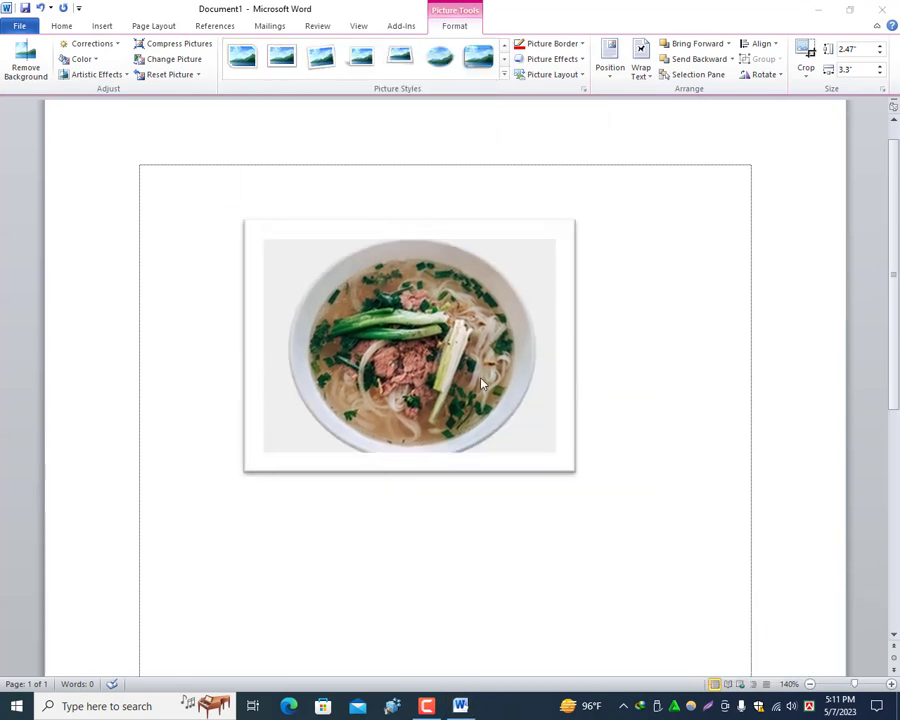
click(430, 318)
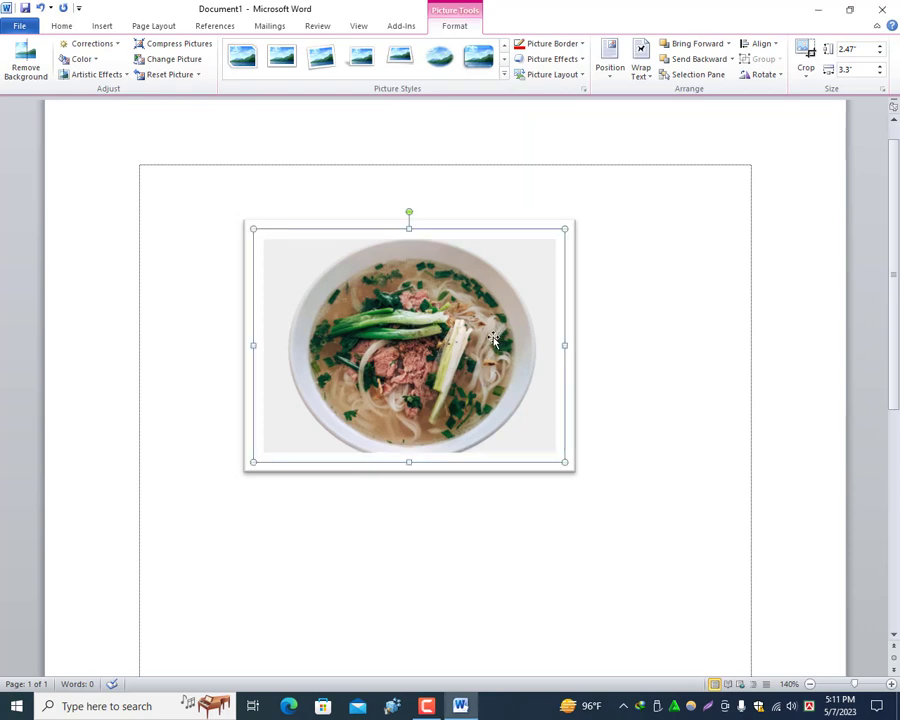
drag(410, 325, 517, 320)
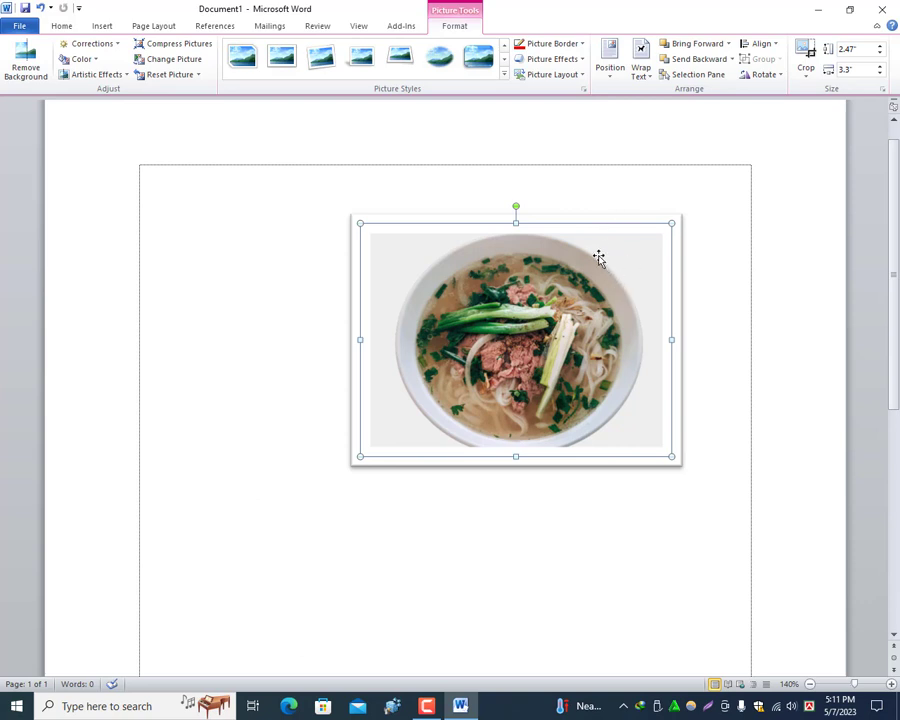
Step: Crop the bowl picture to the 2:3 portrait aspect ratio and move it slightly up the page
click(807, 80)
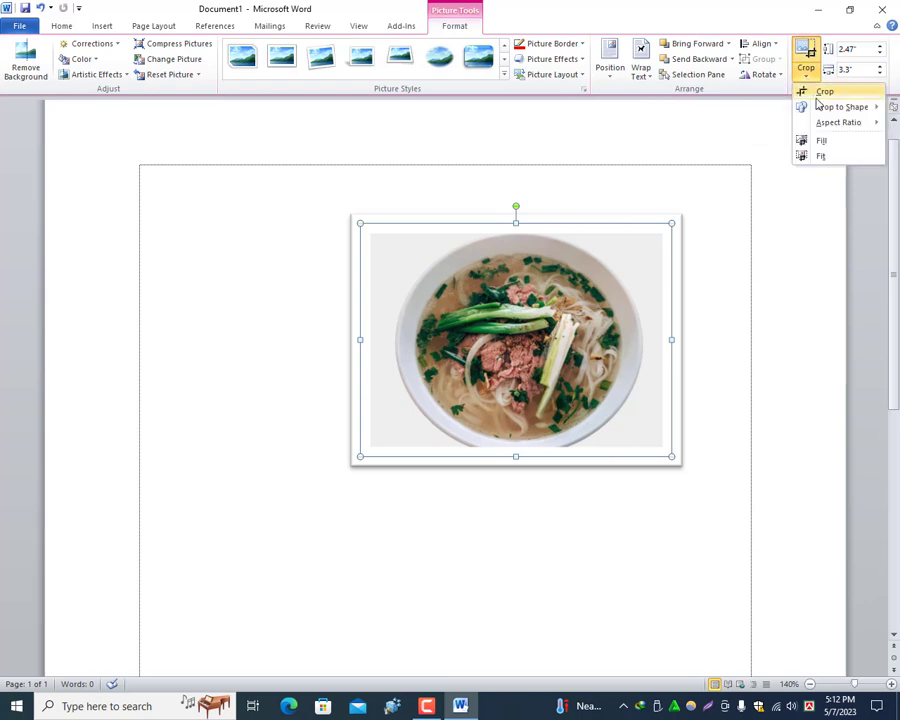
mouse_move(838, 127)
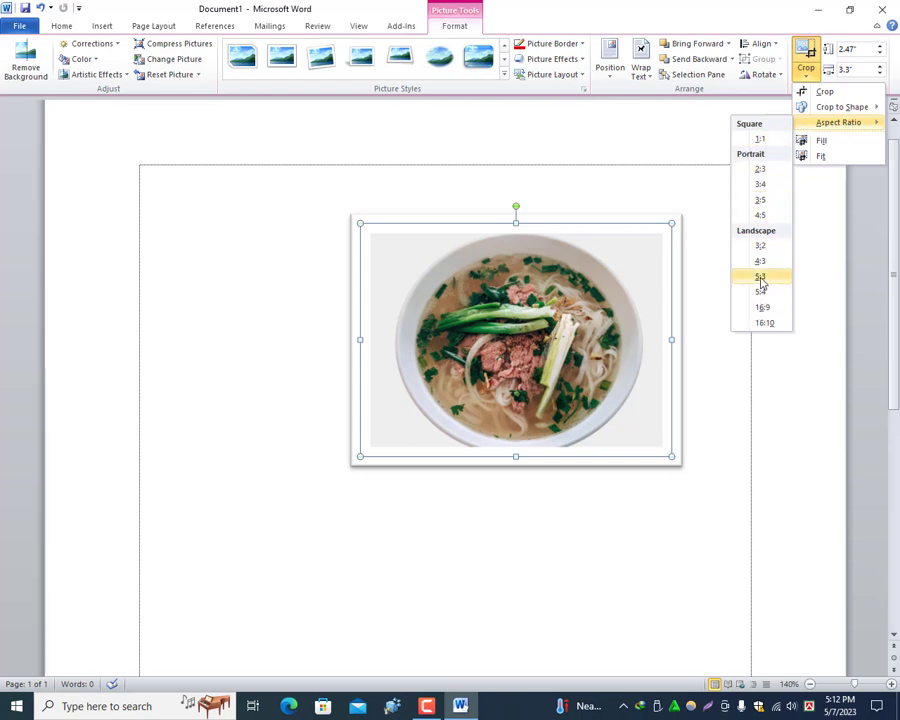
click(766, 174)
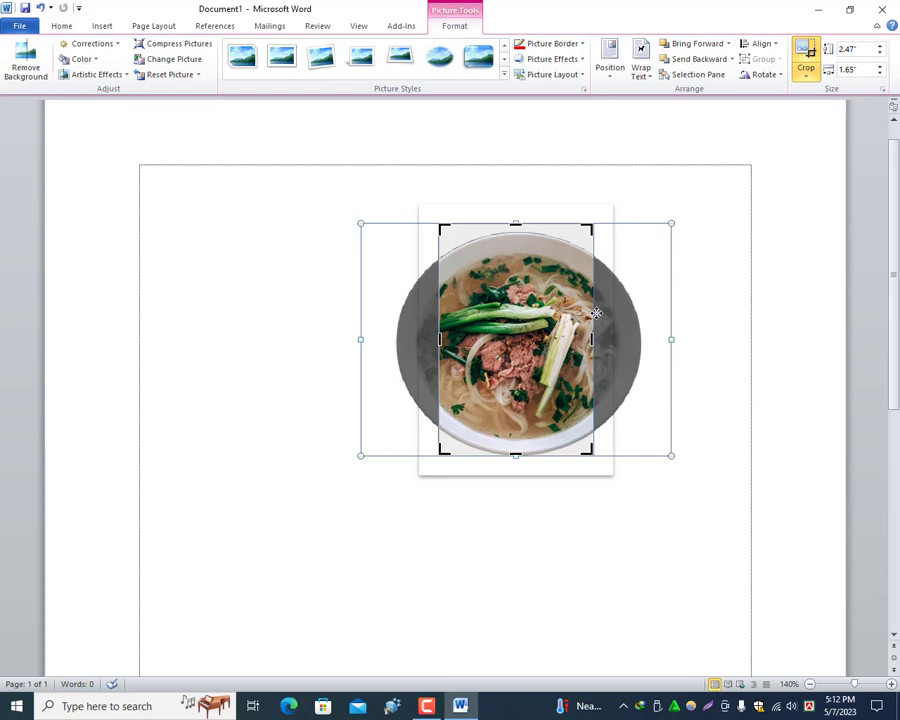
key(Escape)
drag(510, 308, 505, 258)
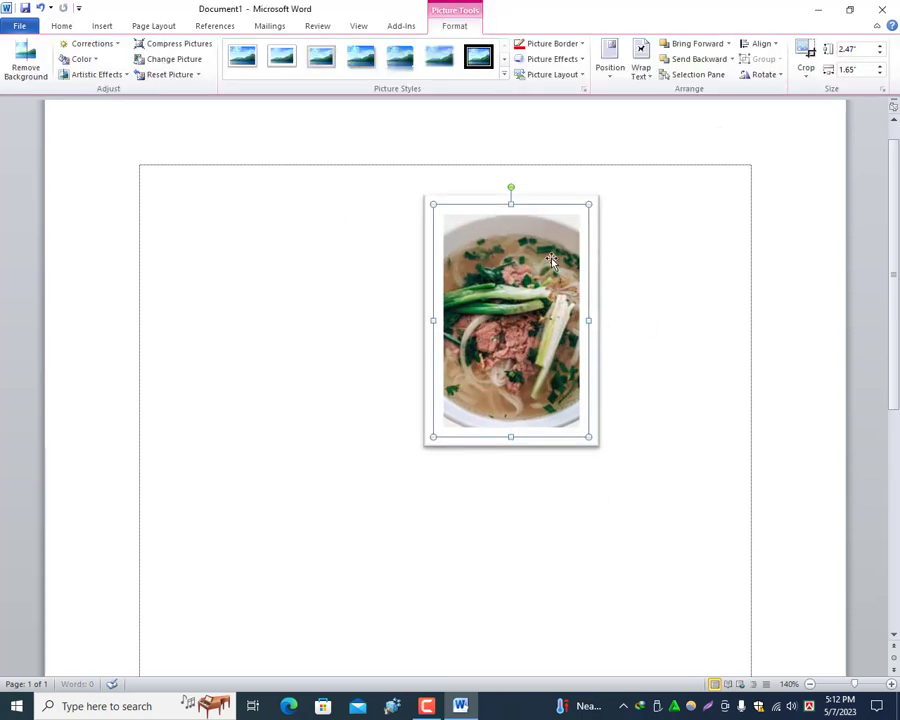
Step: Remove the cropped bowl picture from the document, leaving the page empty
click(807, 78)
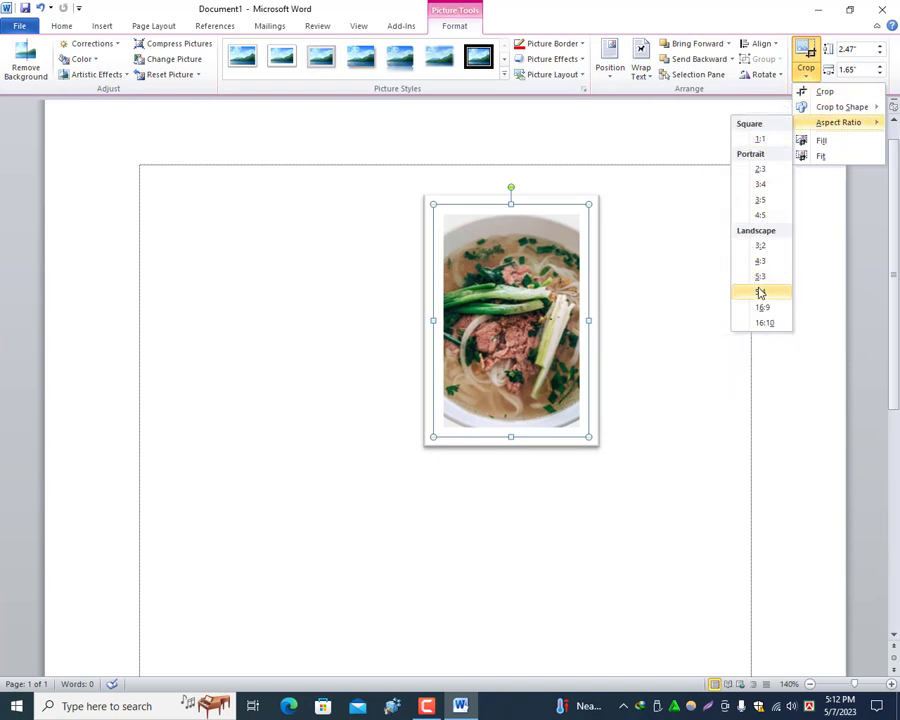
click(552, 307)
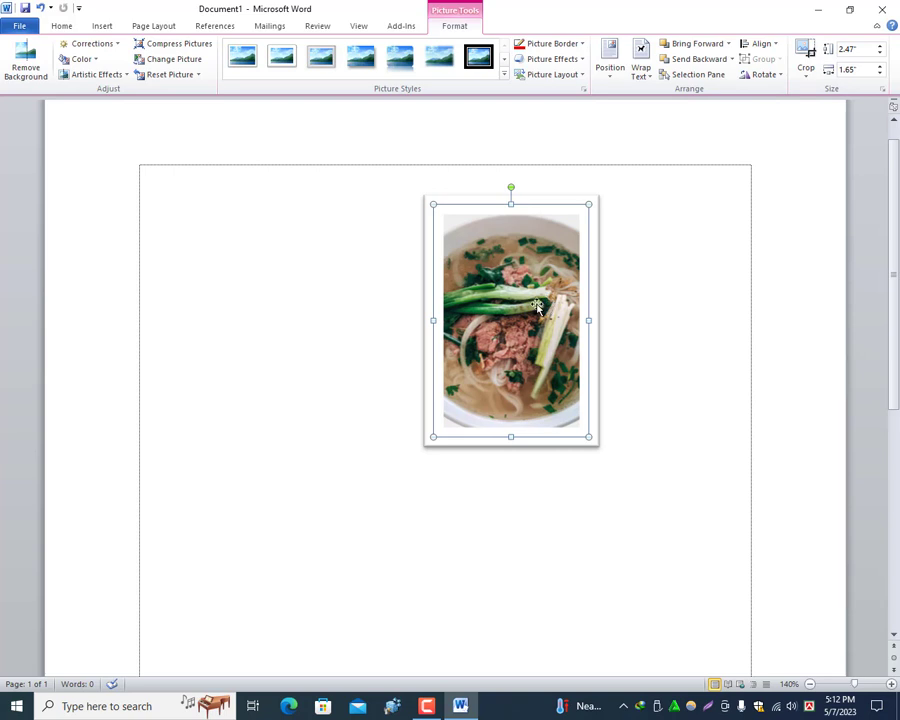
click(41, 7)
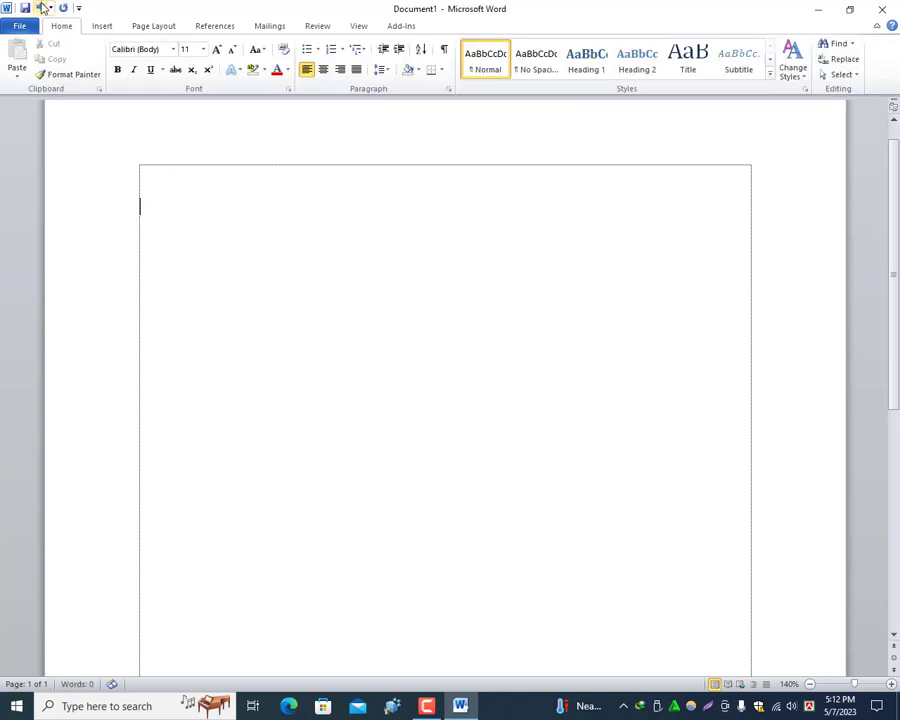
Step: Draw a rectangle about 5.46" wide and 2.75" high near the top of the page and shift it towards the right margin
click(104, 26)
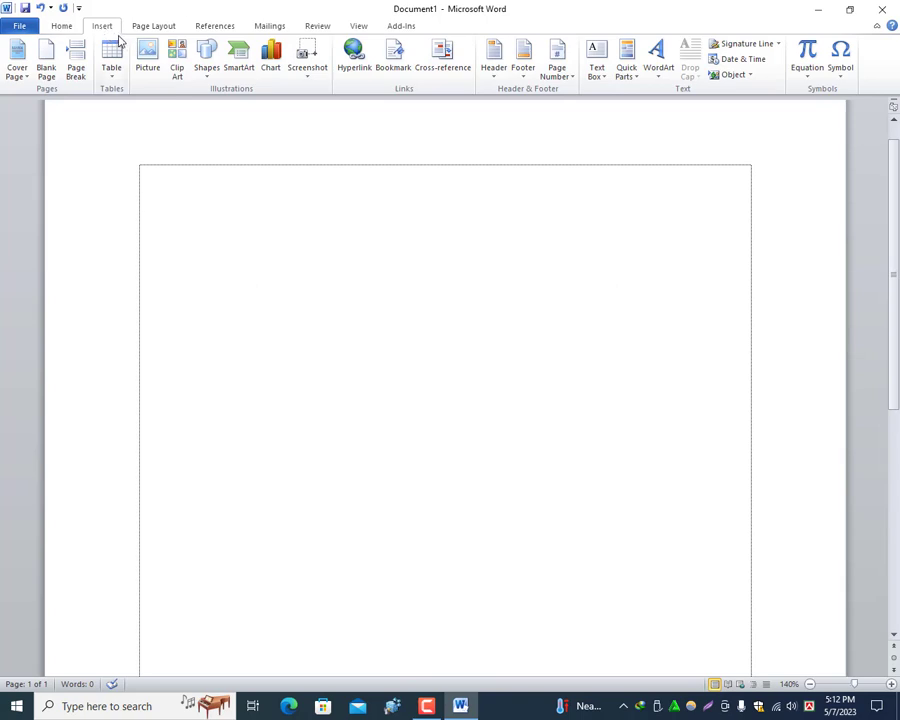
click(207, 72)
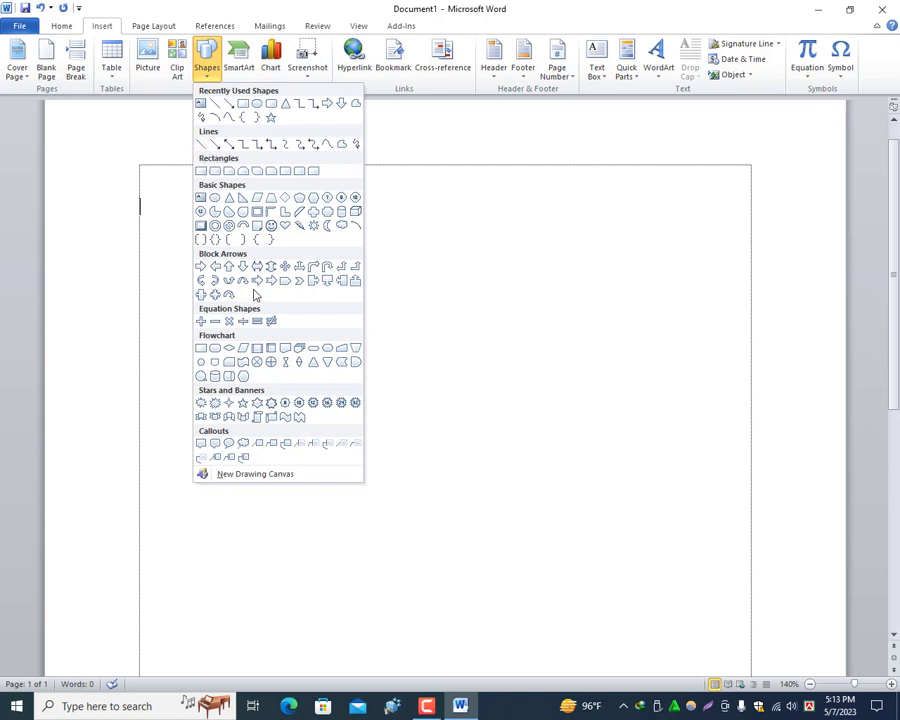
click(201, 175)
mouse_move(142, 194)
mouse_down()
mouse_move(423, 230)
mouse_move(536, 408)
mouse_move(538, 424)
mouse_move(506, 430)
mouse_move(619, 396)
mouse_move(675, 436)
mouse_move(673, 450)
mouse_move(658, 453)
mouse_up()
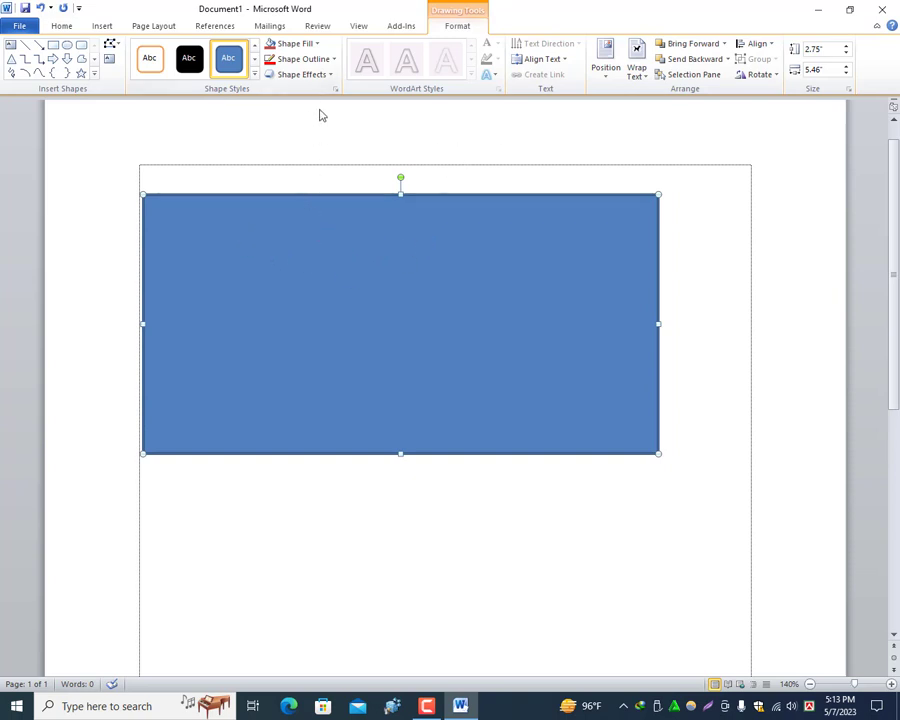
drag(338, 232, 402, 215)
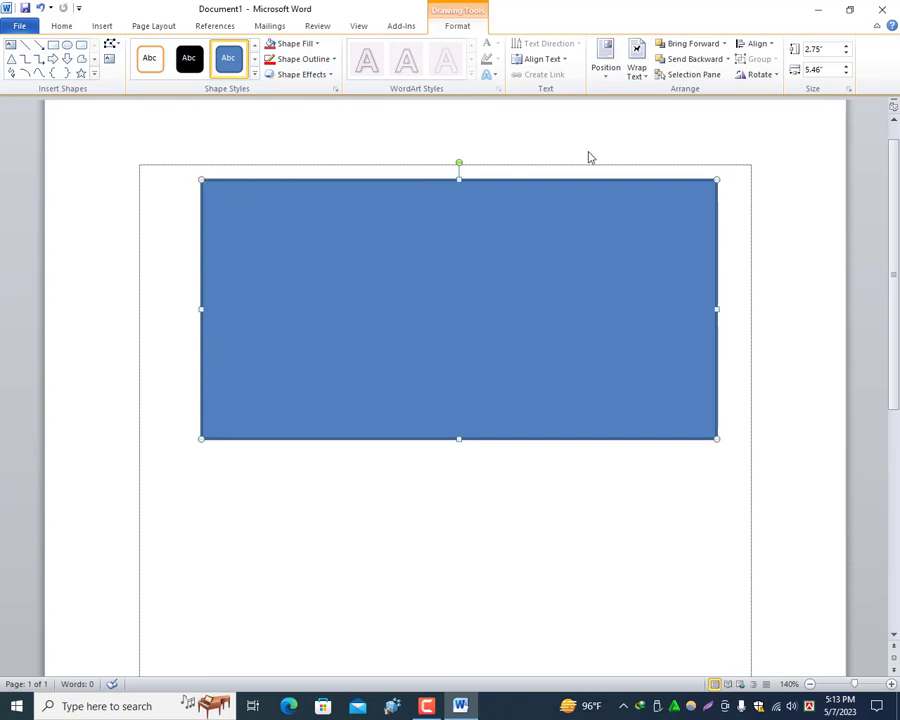
Step: Fill the rectangle with the standard red colour
click(316, 45)
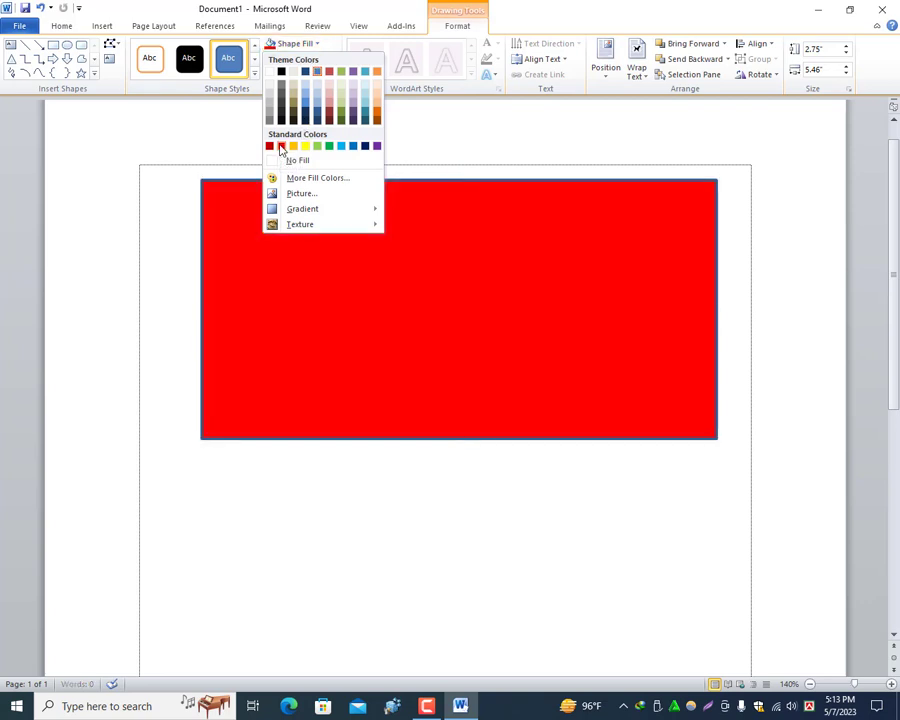
click(281, 147)
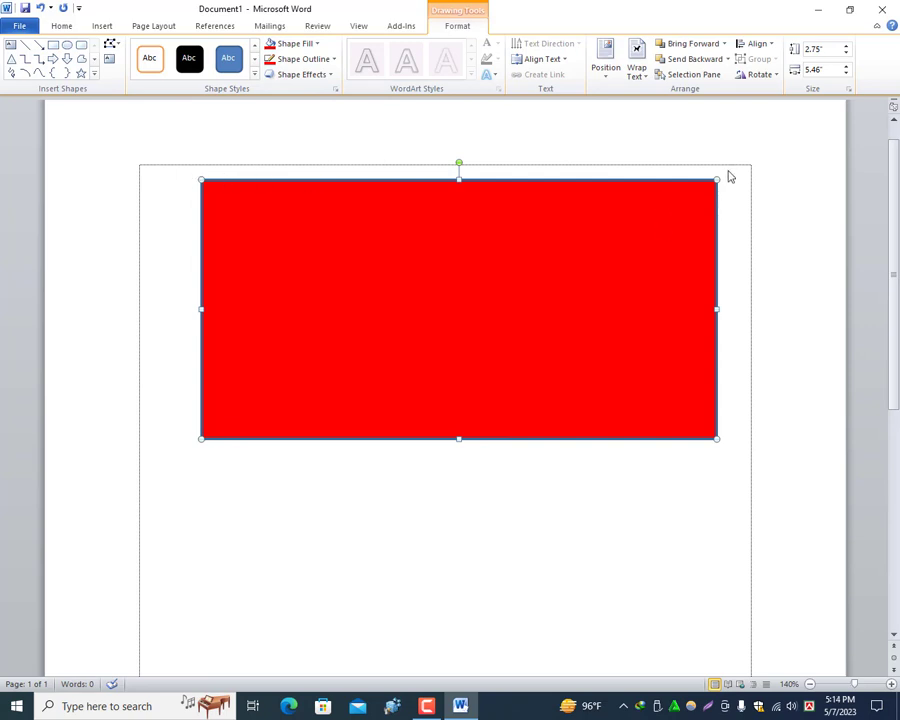
right_click(737, 425)
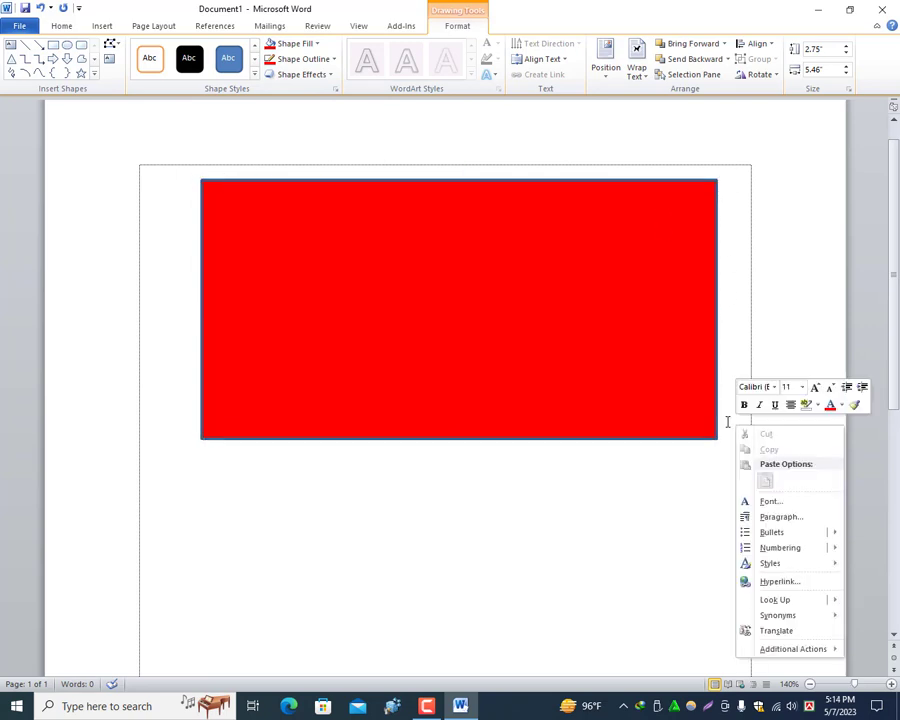
click(379, 246)
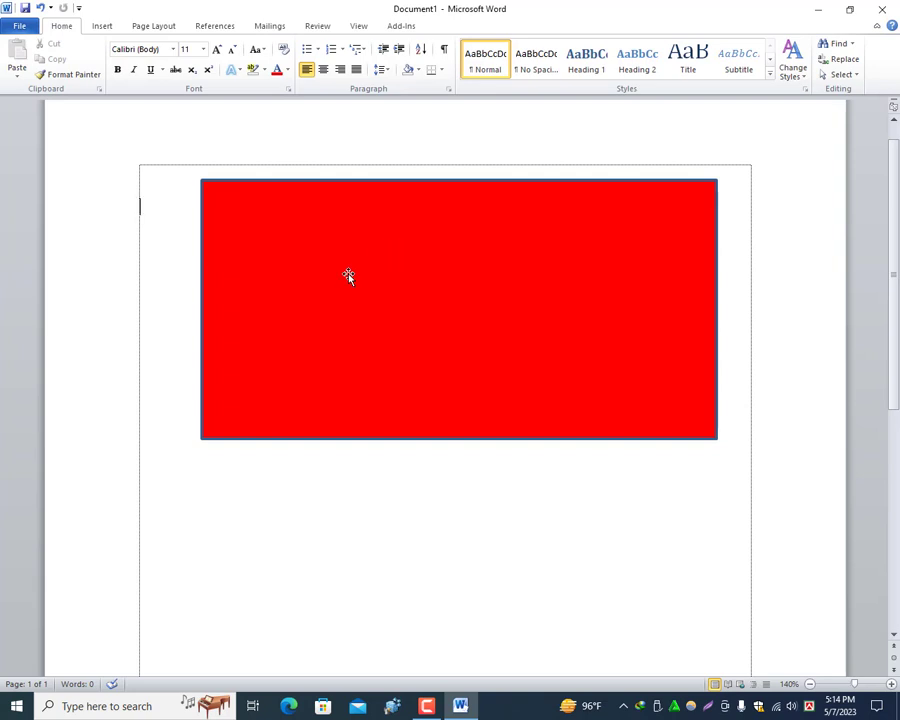
Step: Give the red rectangle a yellow outline with a weight of 6 pt
click(380, 270)
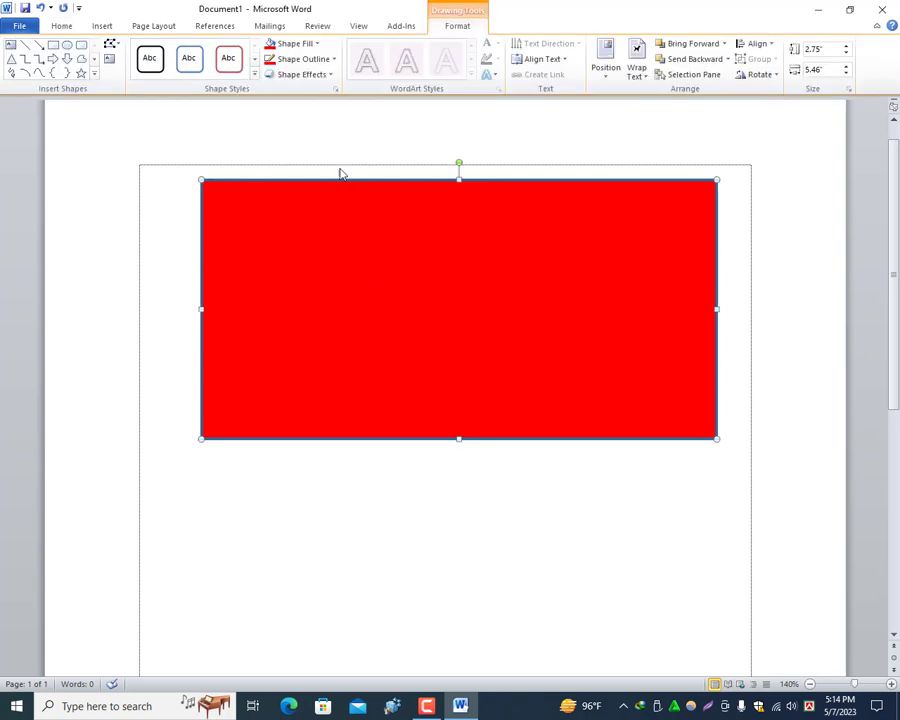
click(314, 62)
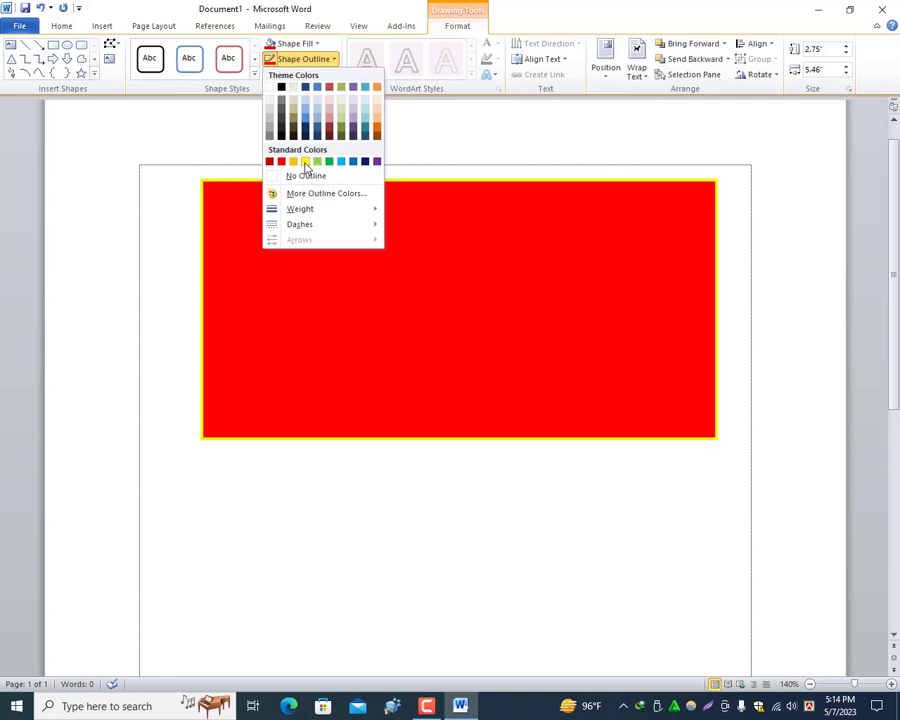
click(305, 161)
click(335, 60)
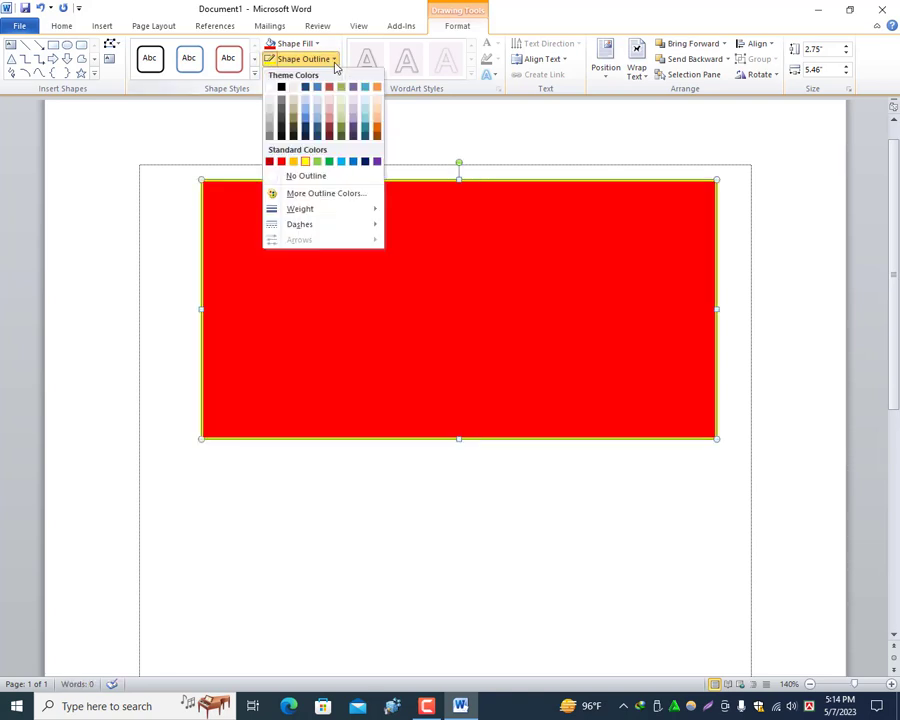
mouse_move(316, 208)
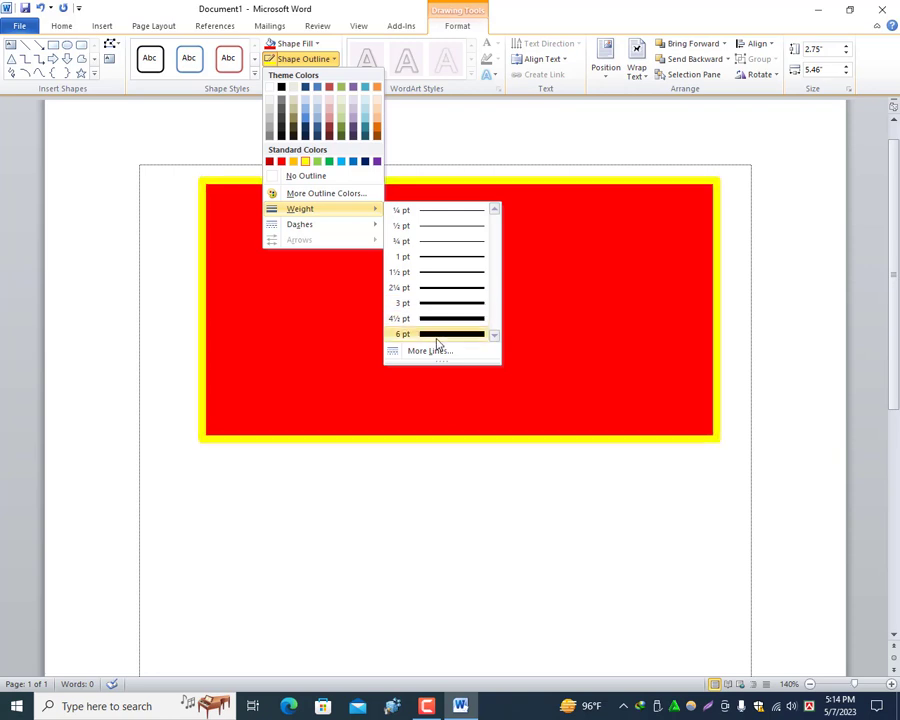
click(437, 336)
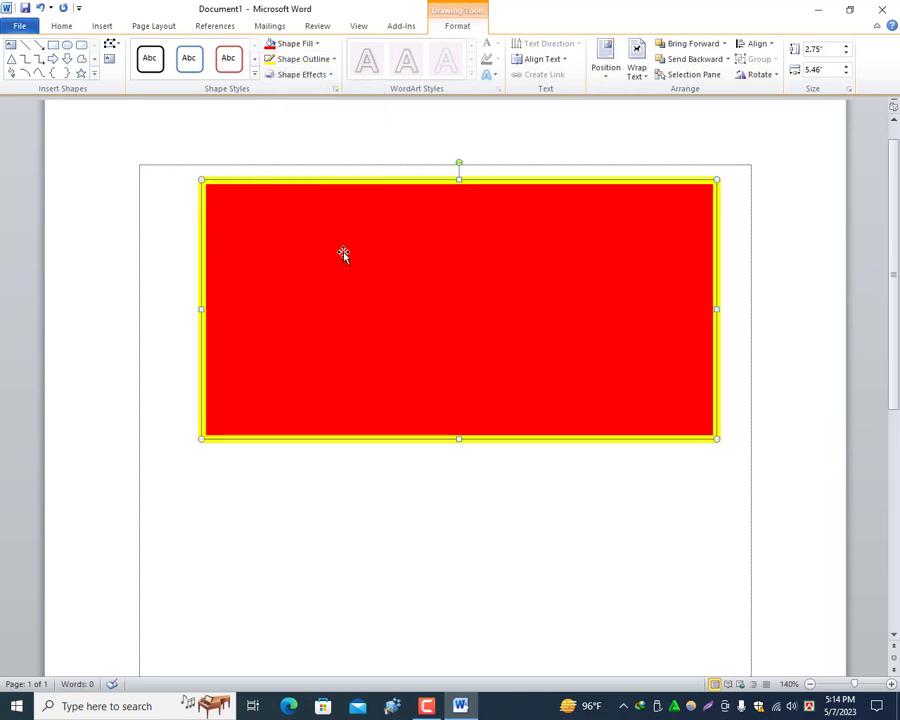
click(530, 500)
Step: Move the rectangle slightly down the page and apply the Preset 10 shape effect to it
drag(446, 289, 429, 357)
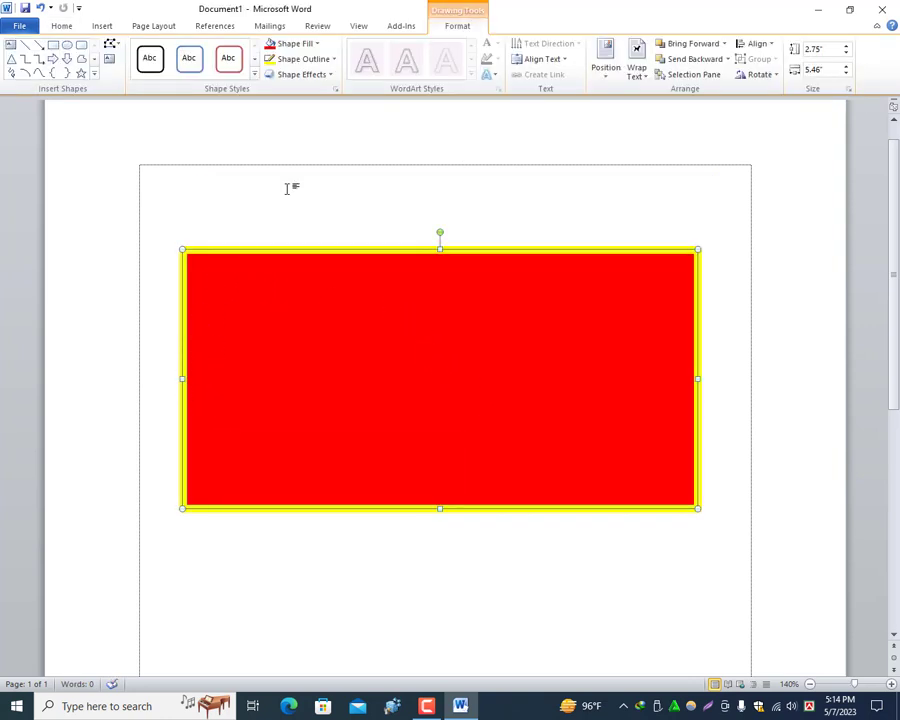
click(311, 80)
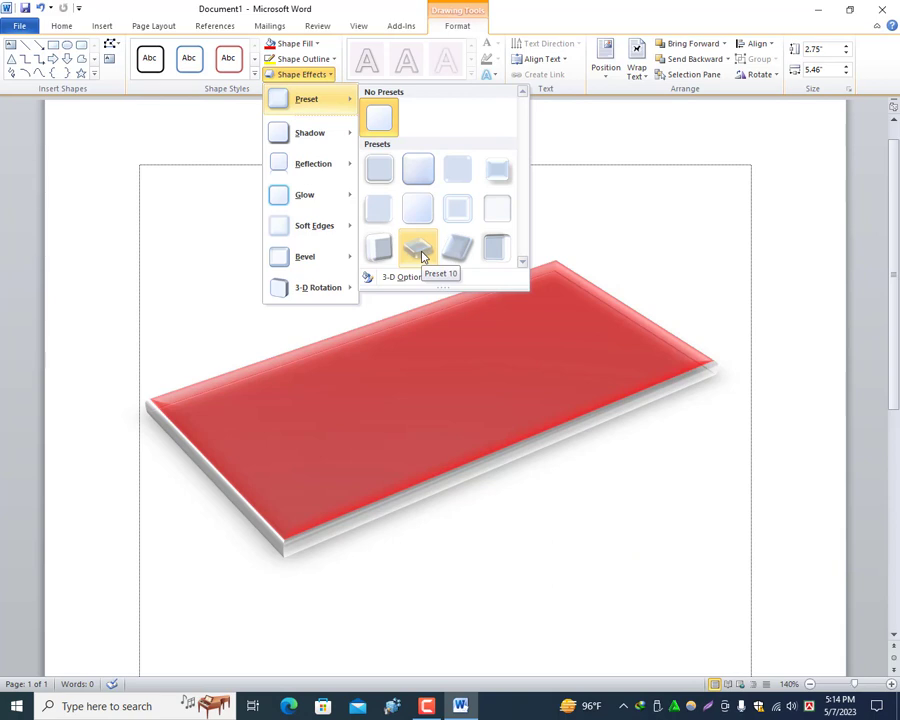
click(421, 257)
click(564, 207)
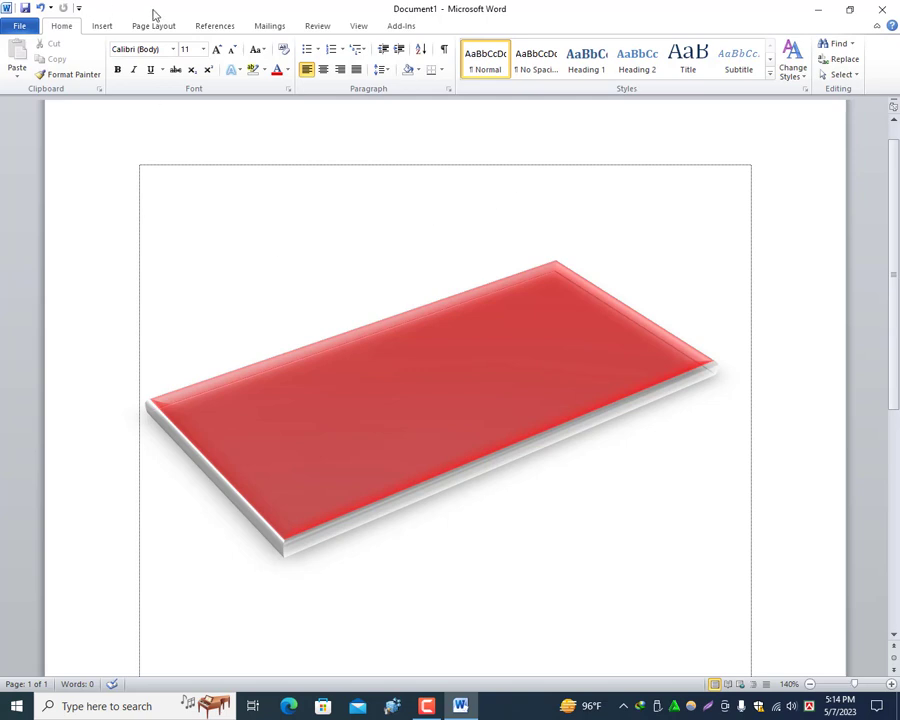
Step: Draw a text box about 6.45" wide and 0.49" high below the 3-D shape, spanning from margin to margin
click(104, 27)
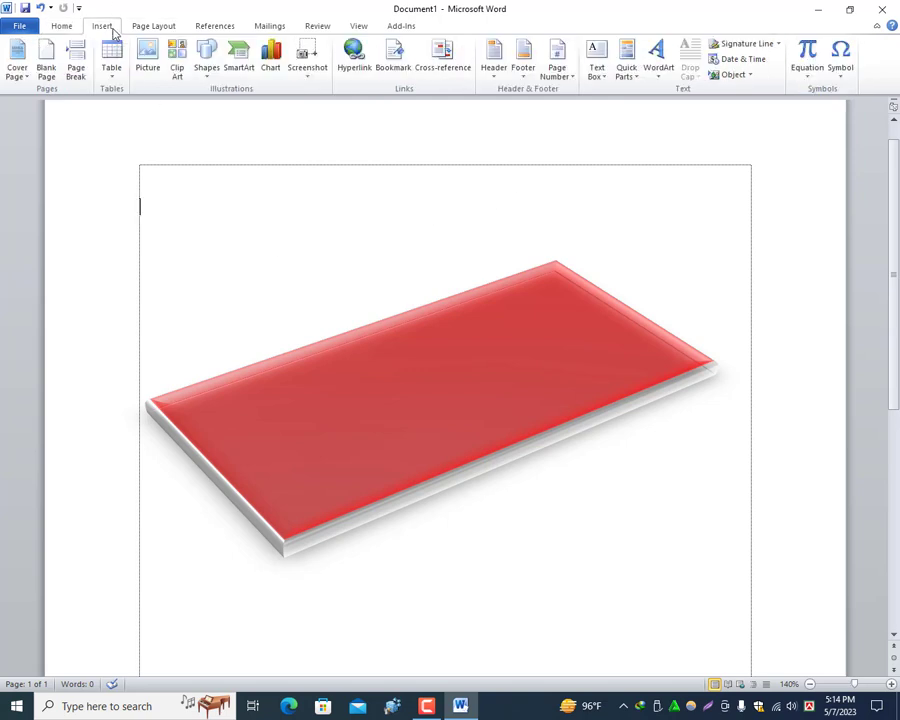
click(208, 66)
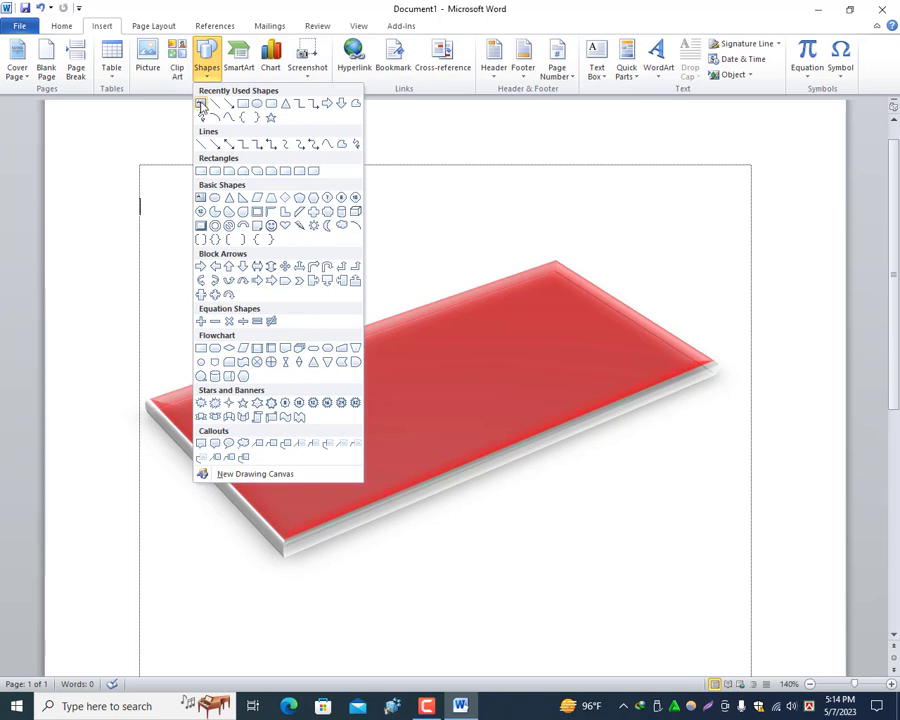
click(201, 105)
scroll(233, 227, down, 6)
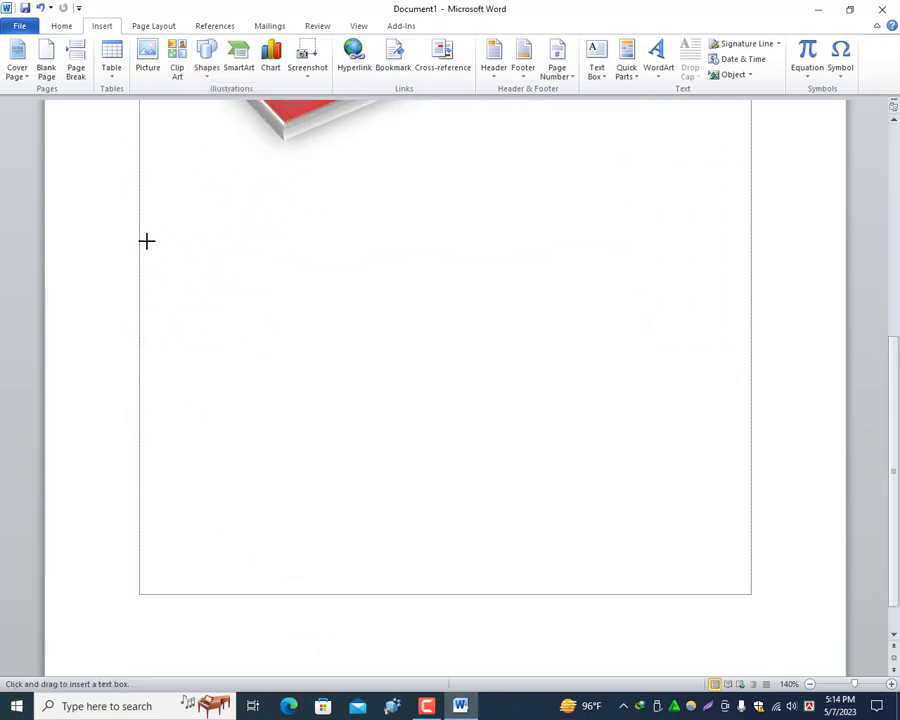
scroll(142, 245, up, 2)
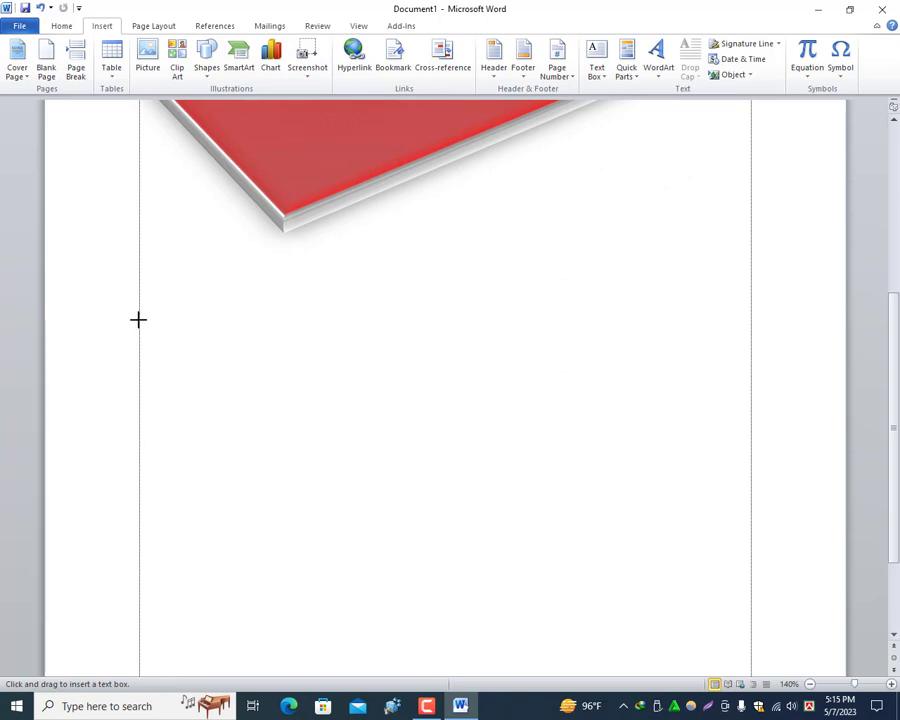
mouse_move(140, 313)
mouse_down()
mouse_move(289, 339)
mouse_move(506, 345)
mouse_move(739, 331)
mouse_move(749, 367)
mouse_move(747, 358)
mouse_up()
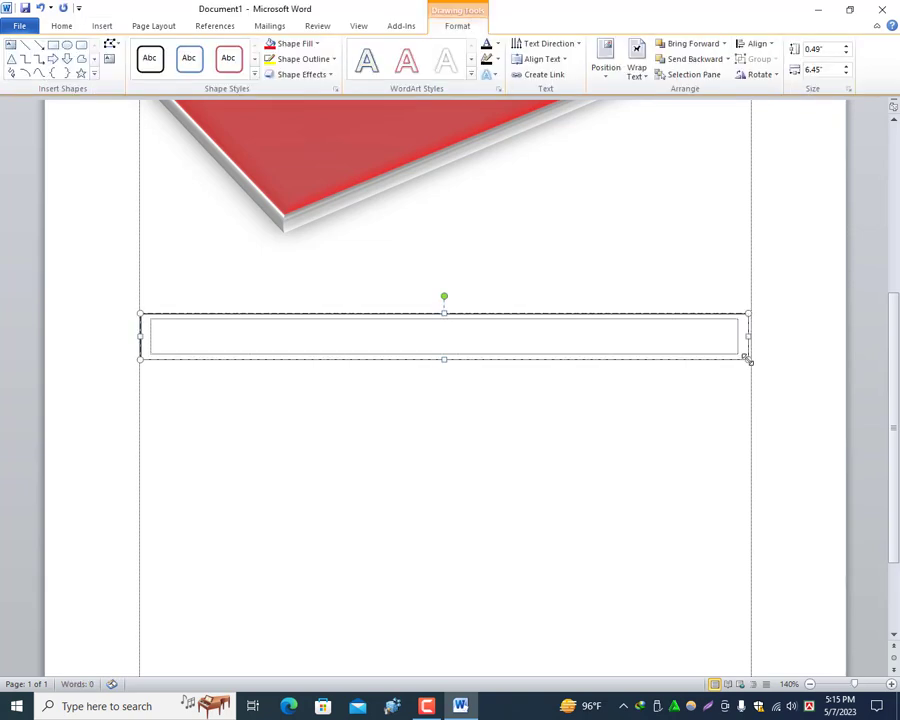